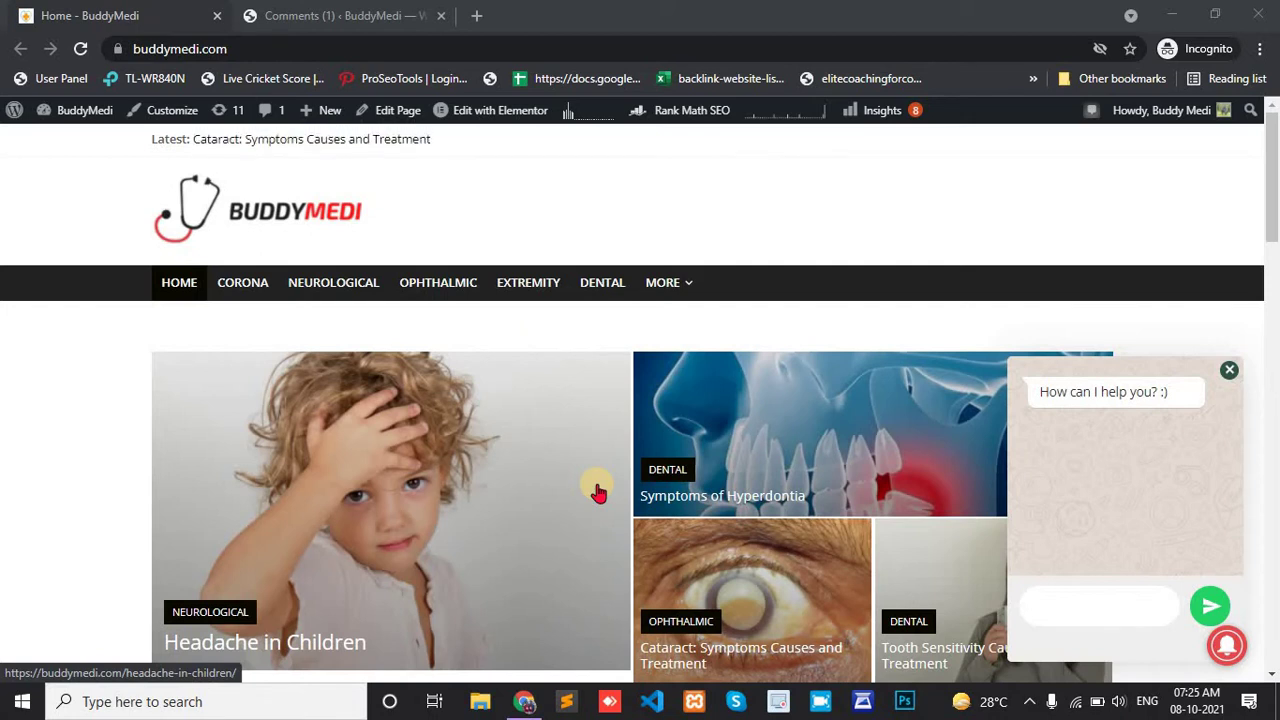
Capture the chat popup region with a red box around it, then discard the capture.
{"action": "key", "text": "Print"}
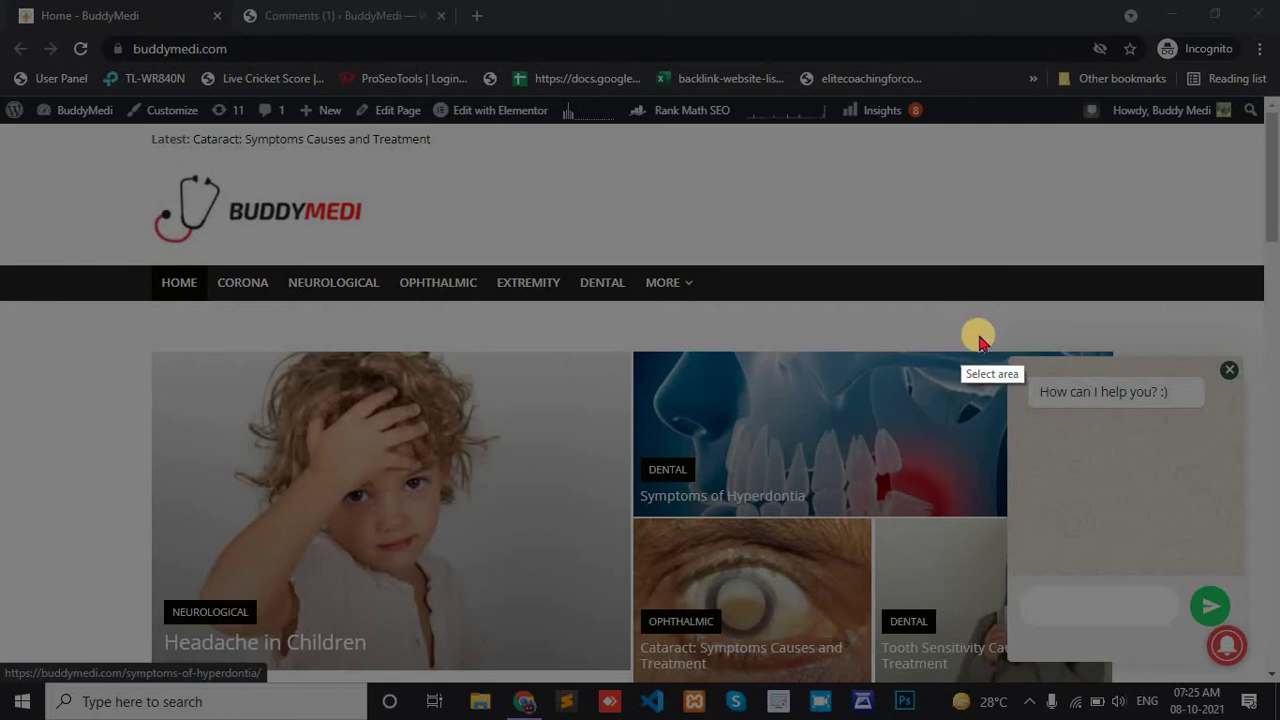
{"action": "left_click_drag", "start_coordinate": [978, 333], "coordinate": [1278, 703]}
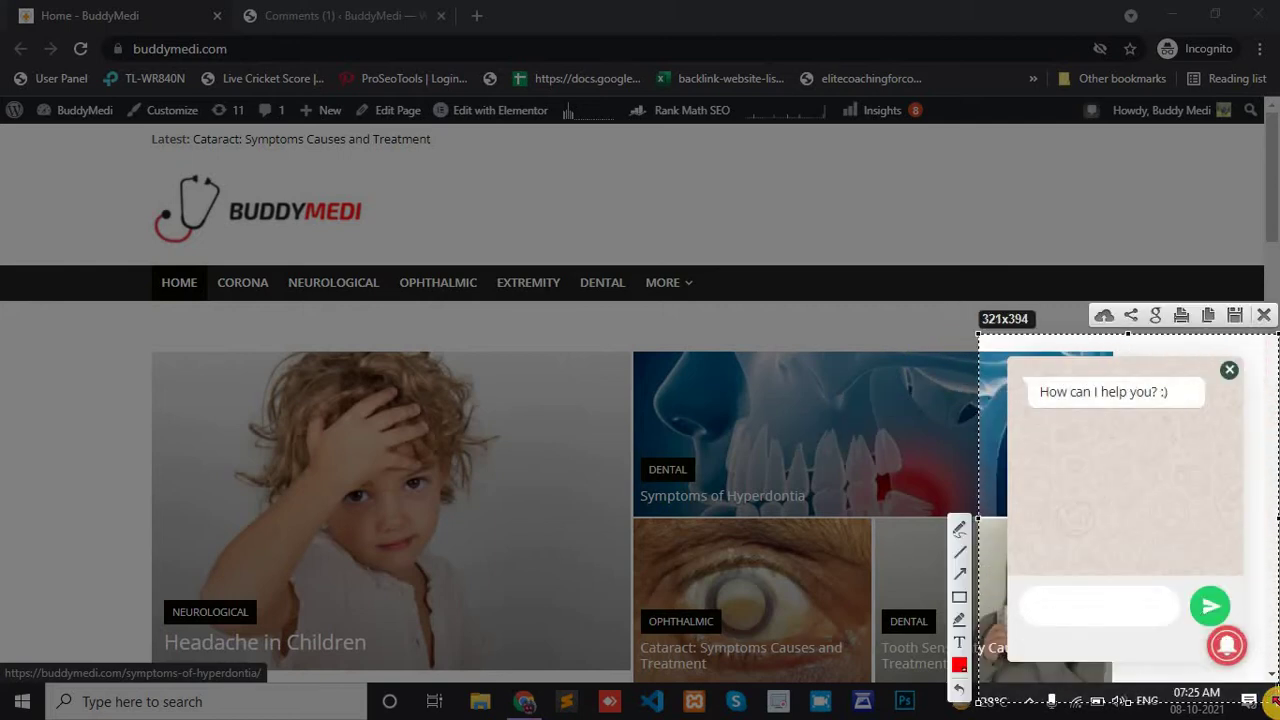
{"action": "left_click", "coordinate": [959, 598]}
{"action": "mouse_move", "coordinate": [1003, 352]}
{"action": "left_mouse_down"}
{"action": "mouse_move", "coordinate": [1193, 469]}
{"action": "mouse_move", "coordinate": [1271, 622]}
{"action": "mouse_move", "coordinate": [1274, 695]}
{"action": "mouse_move", "coordinate": [1271, 677]}
{"action": "left_mouse_up"}
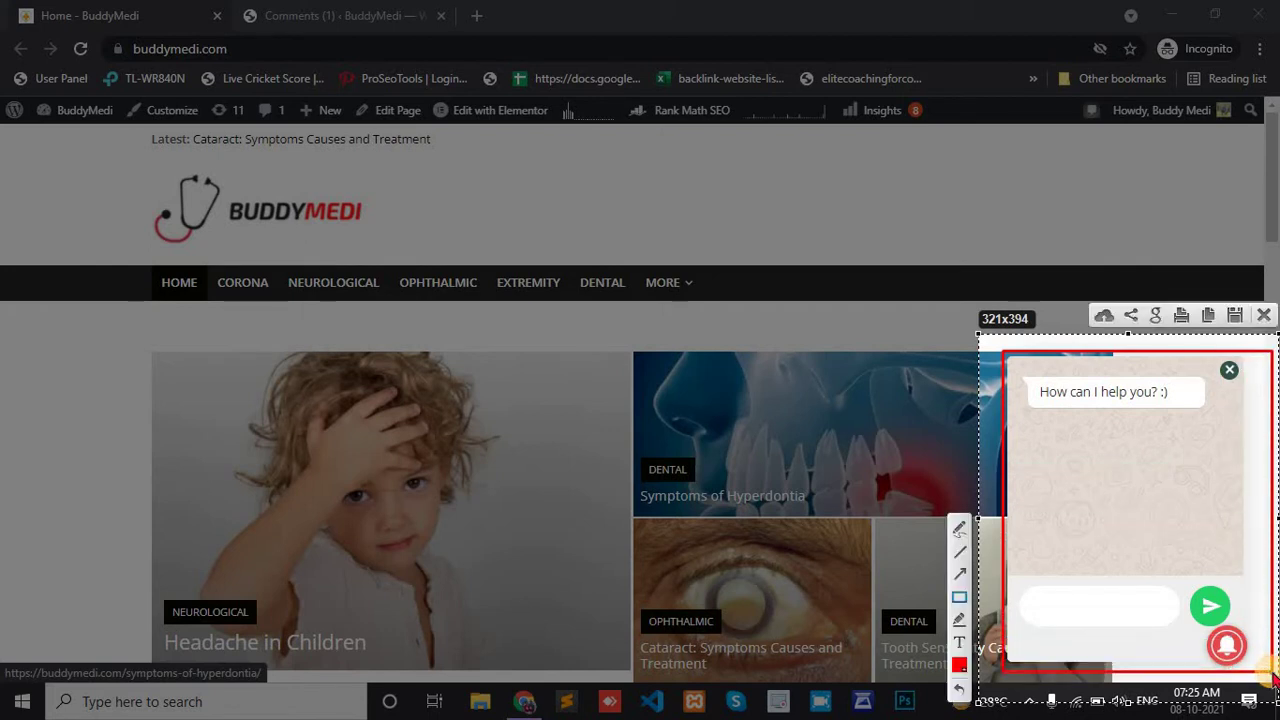
{"action": "left_click", "coordinate": [1264, 316]}
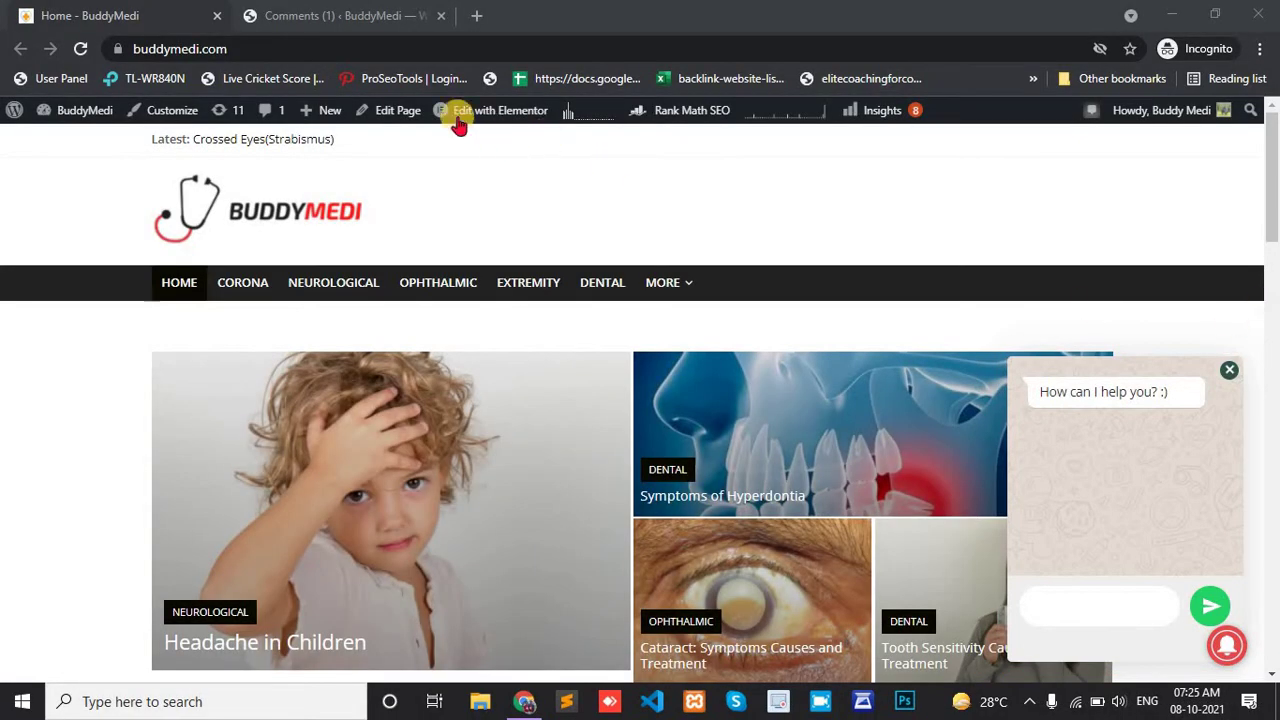
Search the plugin directory for mystickyelements under Plugins > Add New.
{"action": "left_click", "coordinate": [296, 18]}
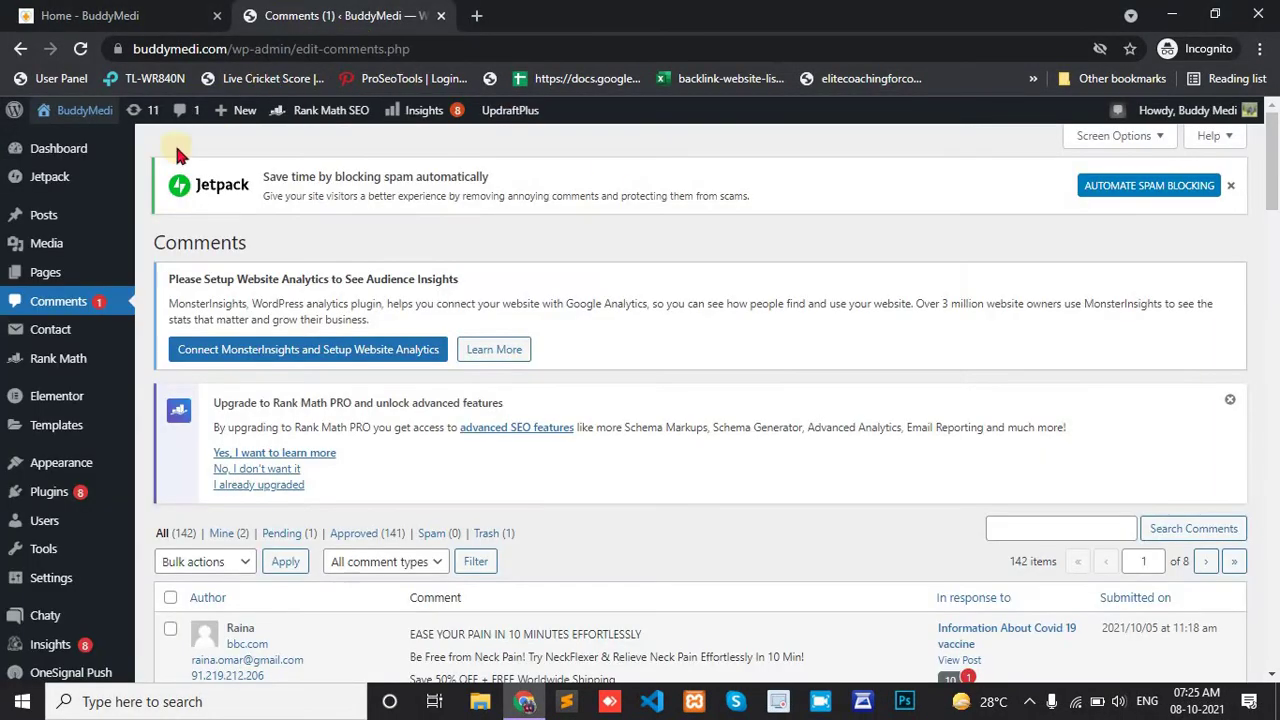
{"action": "mouse_move", "coordinate": [65, 158]}
{"action": "scroll", "coordinate": [65, 158], "scroll_direction": "down", "scroll_amount": 1}
{"action": "mouse_move", "coordinate": [47, 455]}
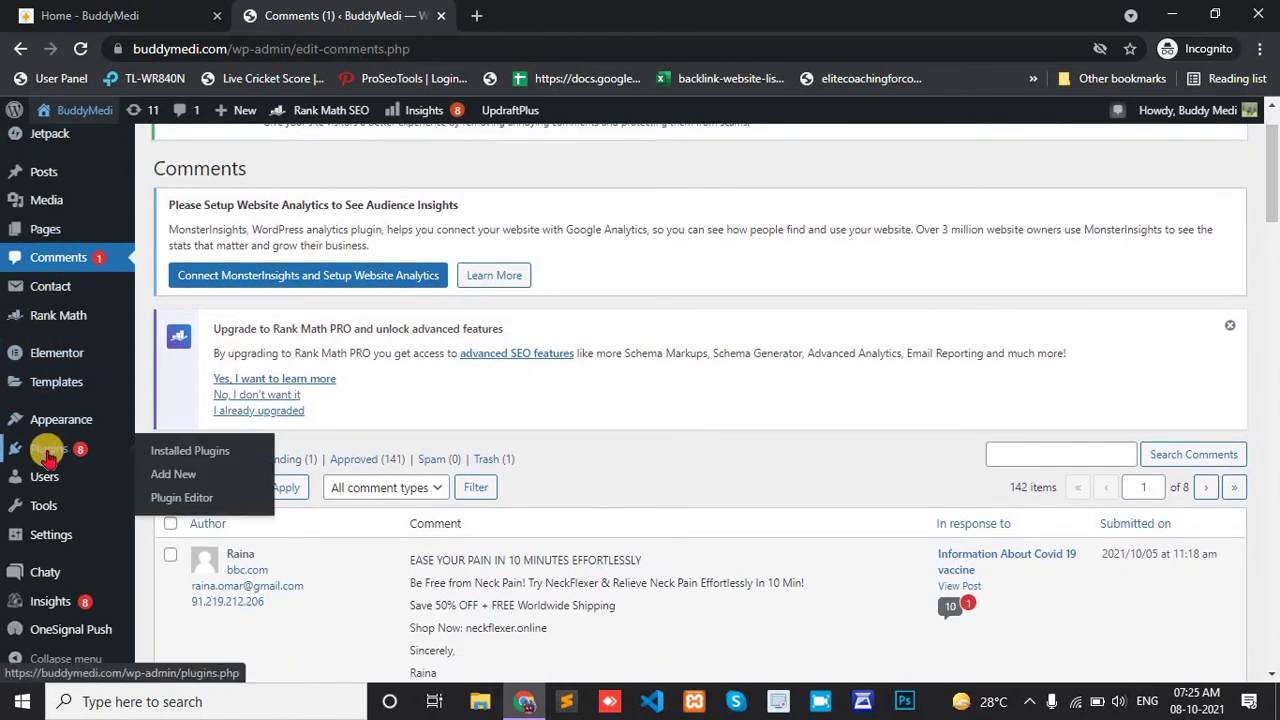
{"action": "left_click", "coordinate": [170, 478]}
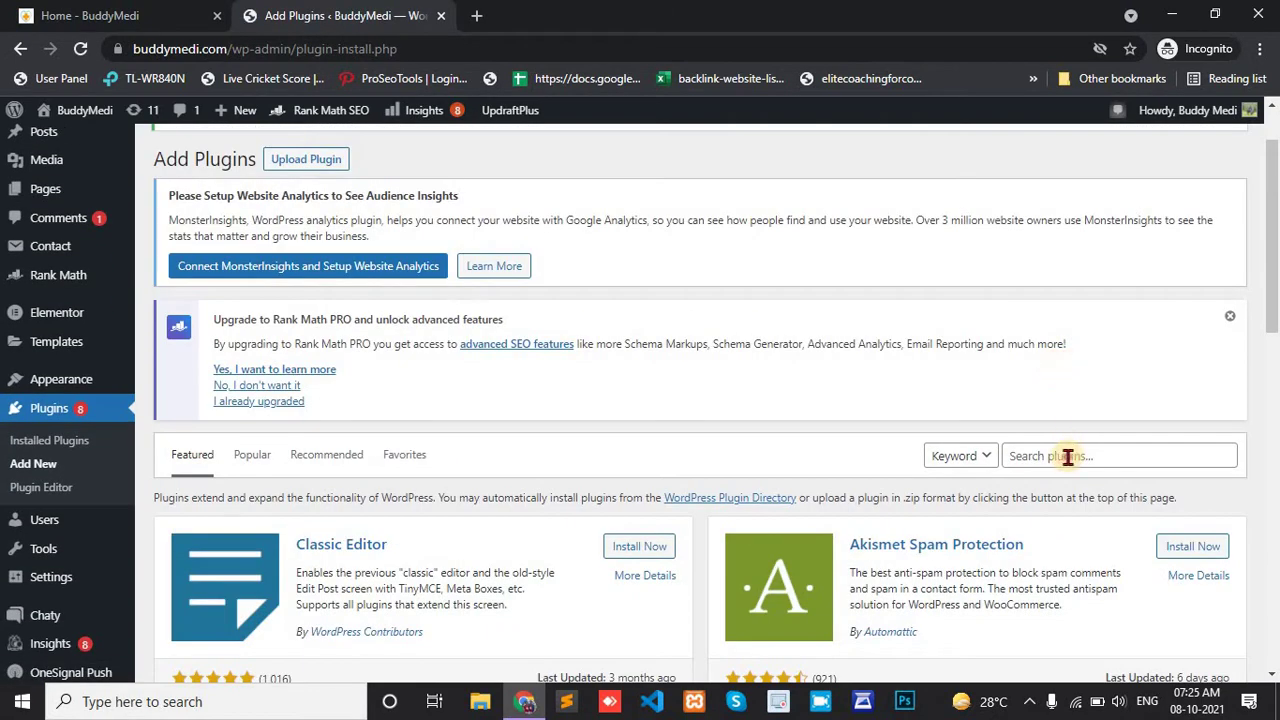
{"action": "left_click", "coordinate": [1067, 457]}
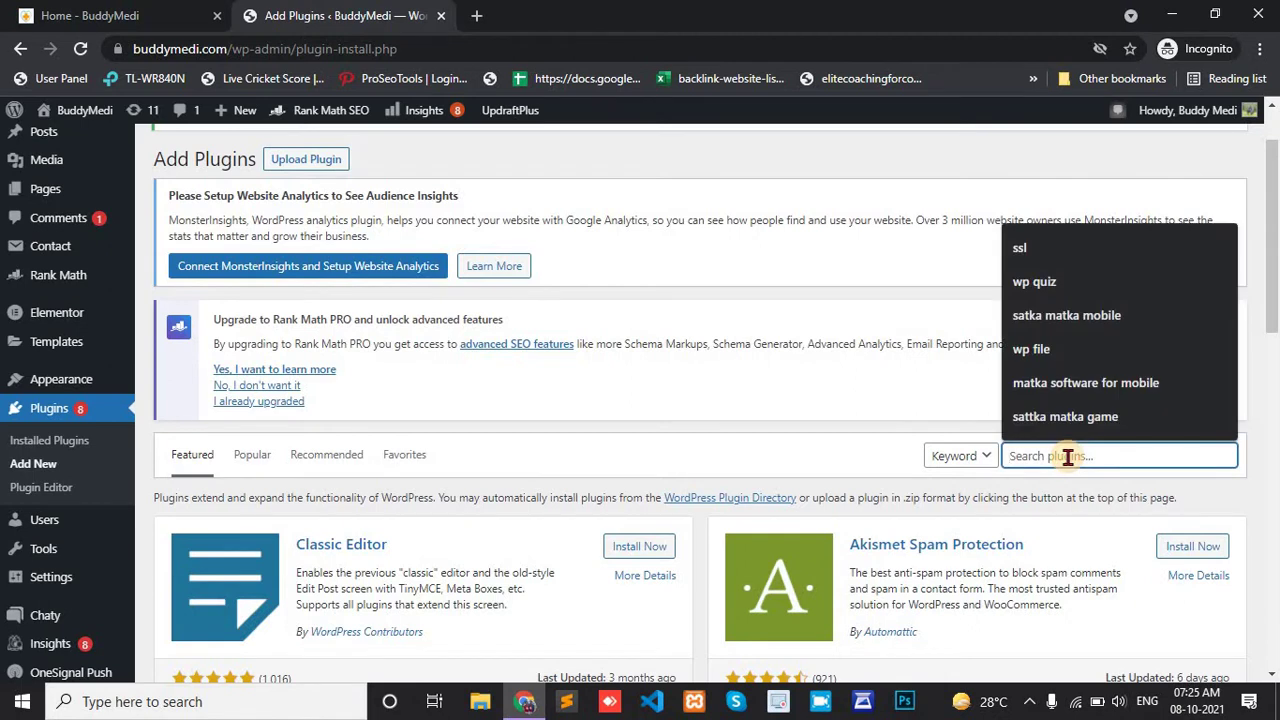
{"action": "type", "text": "m"}
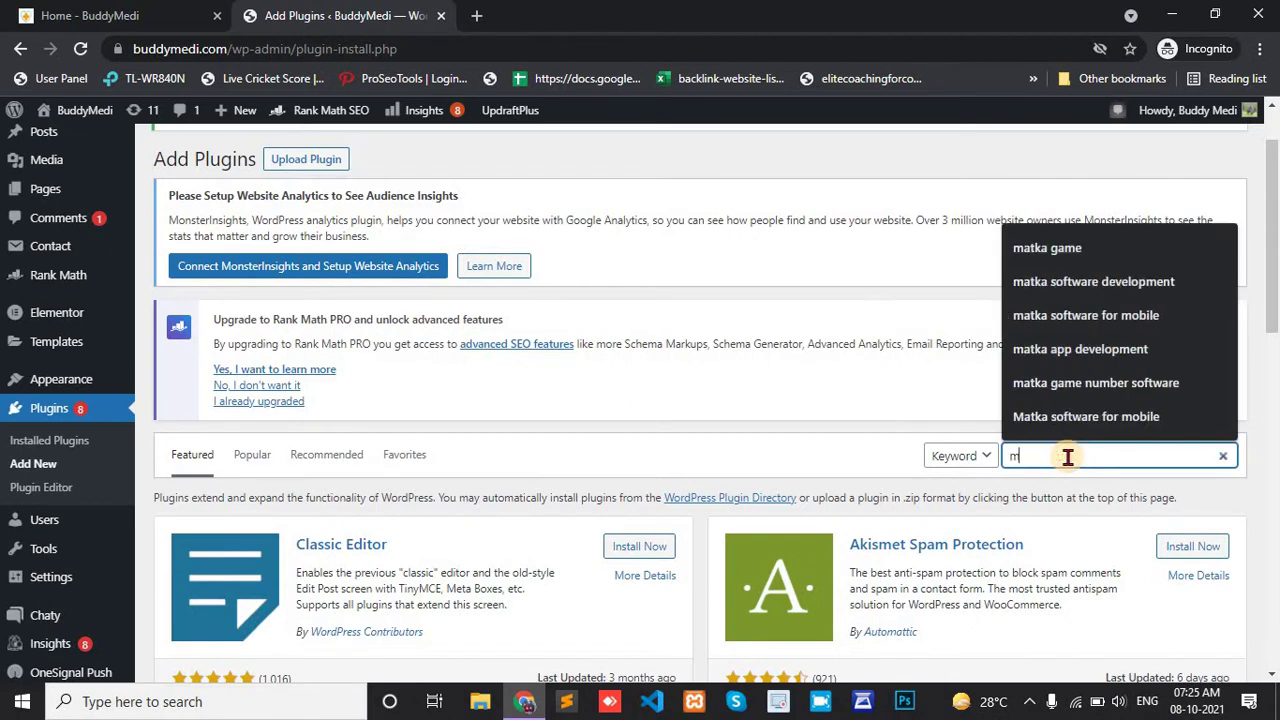
{"action": "type", "text": "ystickyelements"}
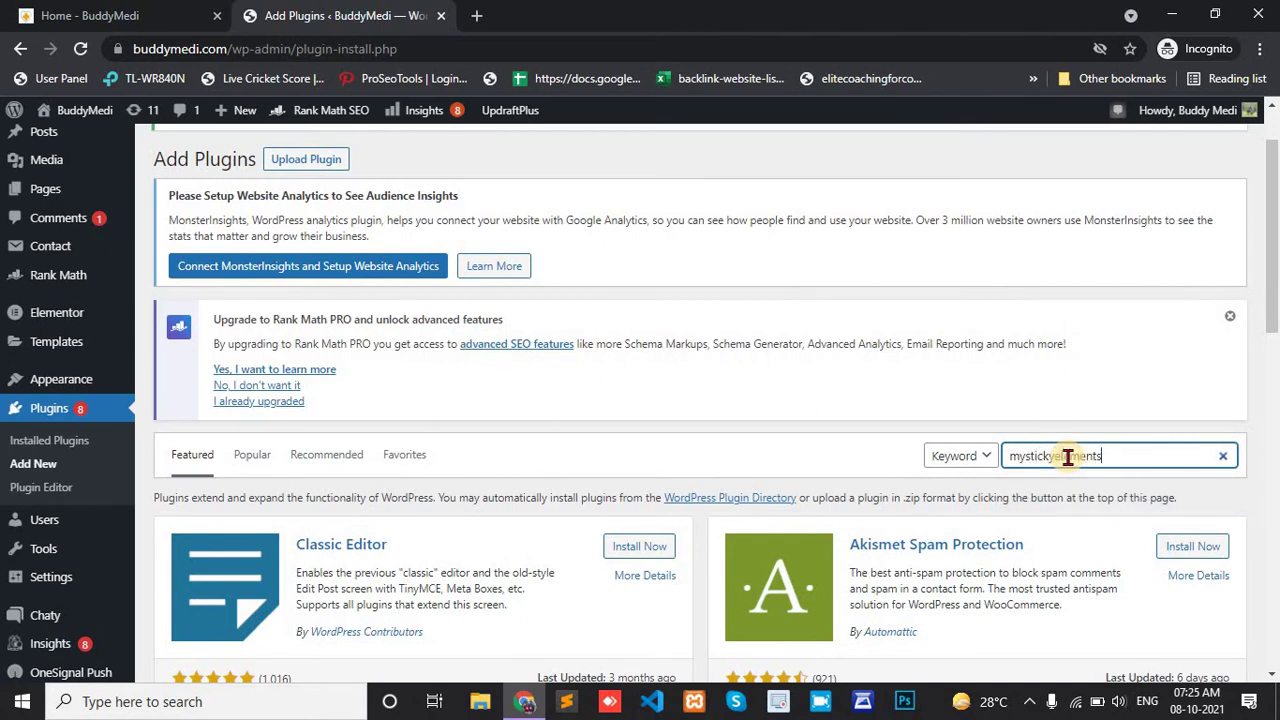
{"action": "key", "text": "Return"}
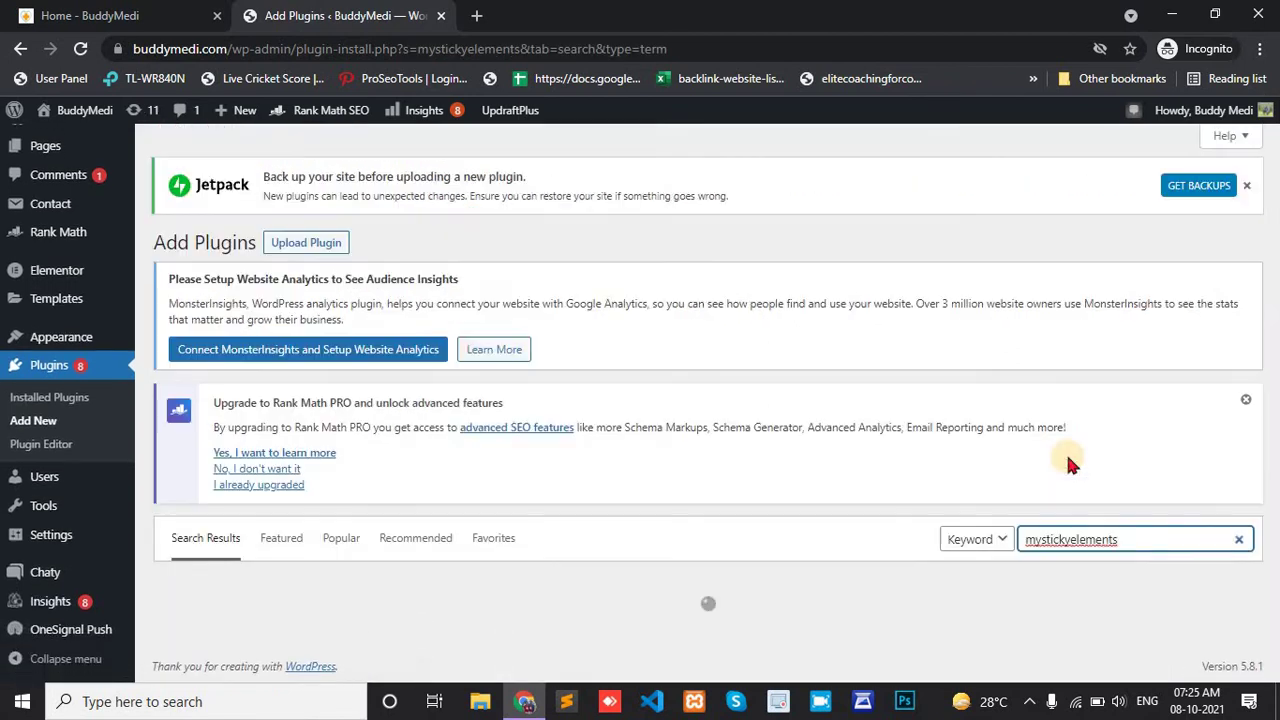
Install and activate the All-in-one Floating Contact Form (My Sticky Elements) plugin.
{"action": "scroll", "coordinate": [1066, 455], "scroll_direction": "down", "scroll_amount": 3}
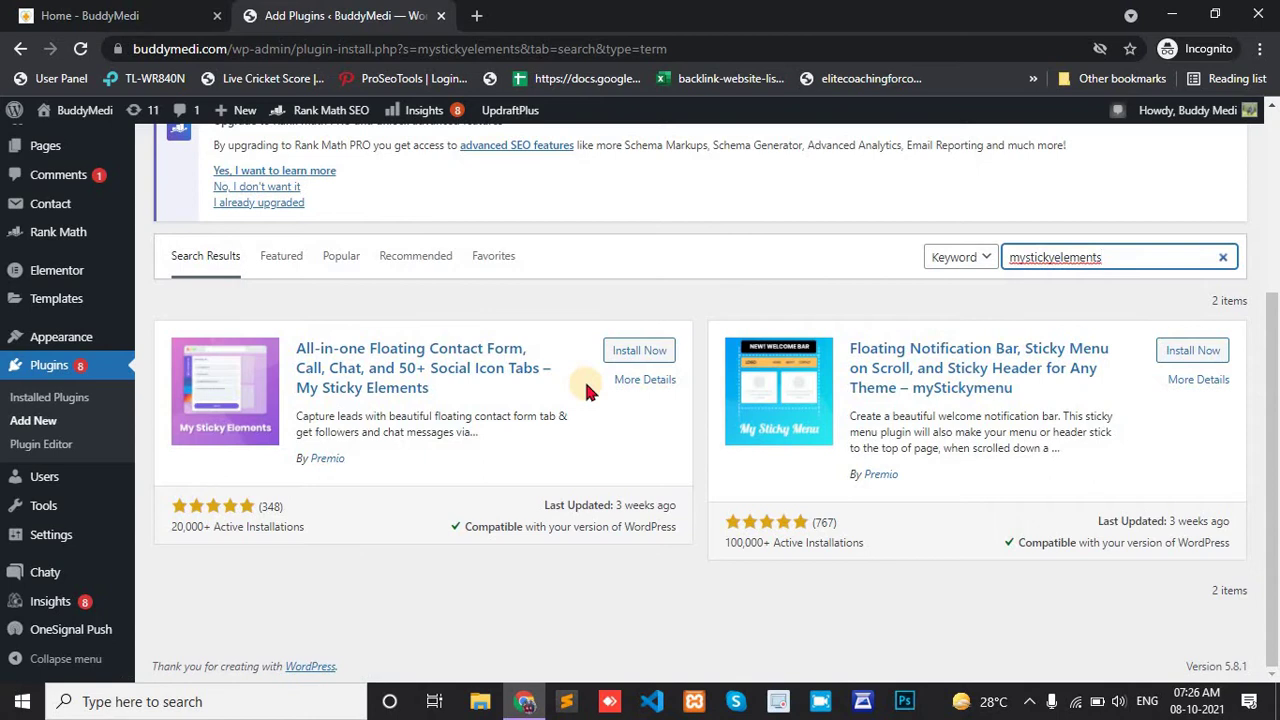
{"action": "left_click", "coordinate": [640, 355]}
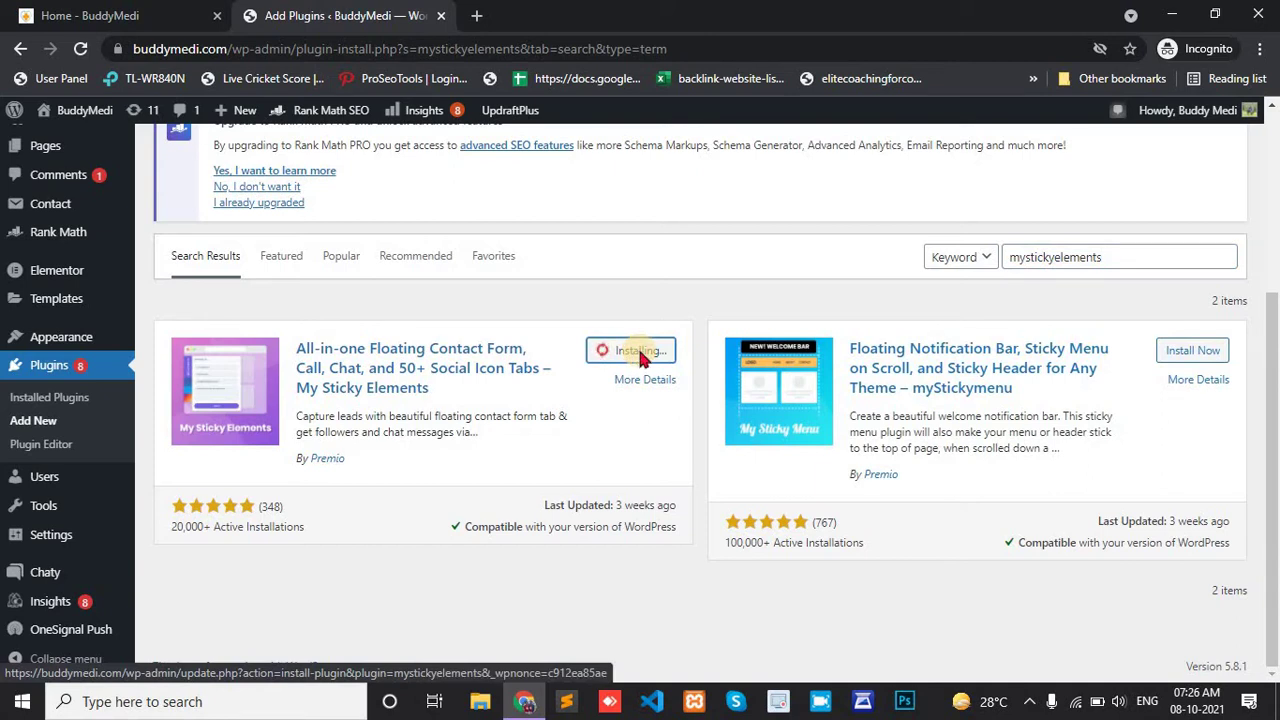
{"action": "left_click", "coordinate": [641, 355]}
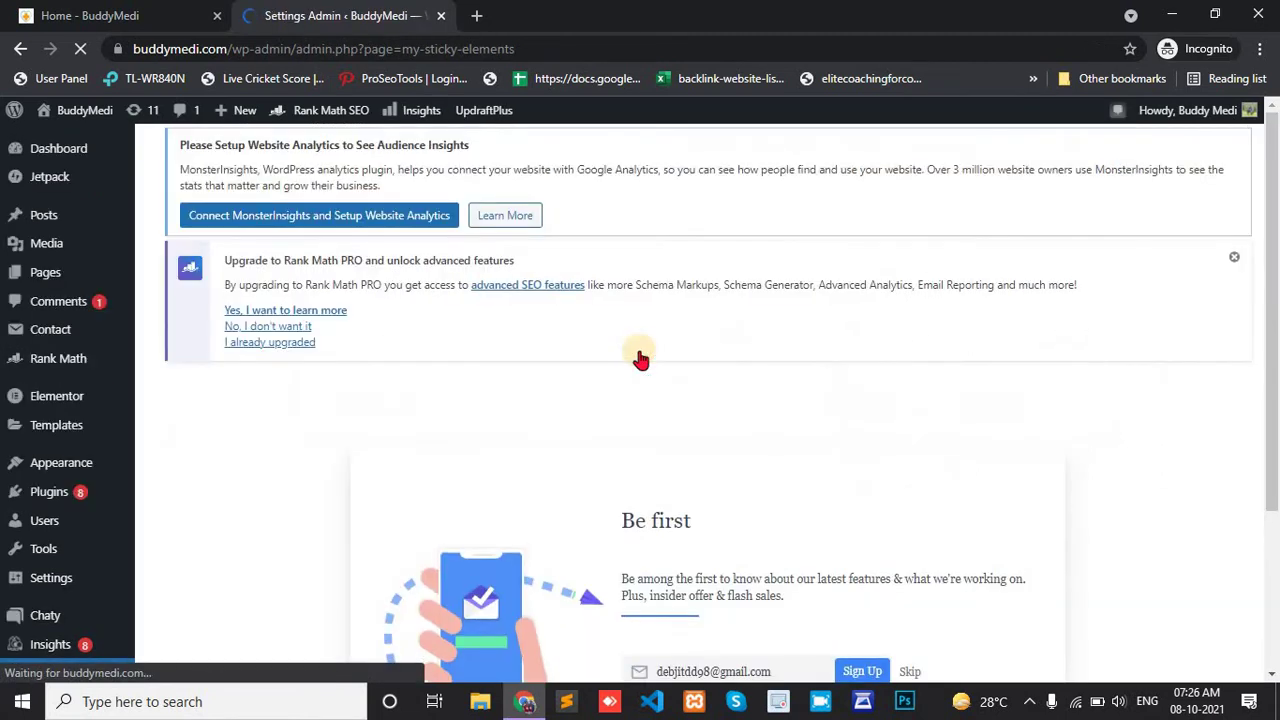
{"action": "scroll", "coordinate": [640, 357], "scroll_direction": "down", "scroll_amount": 3}
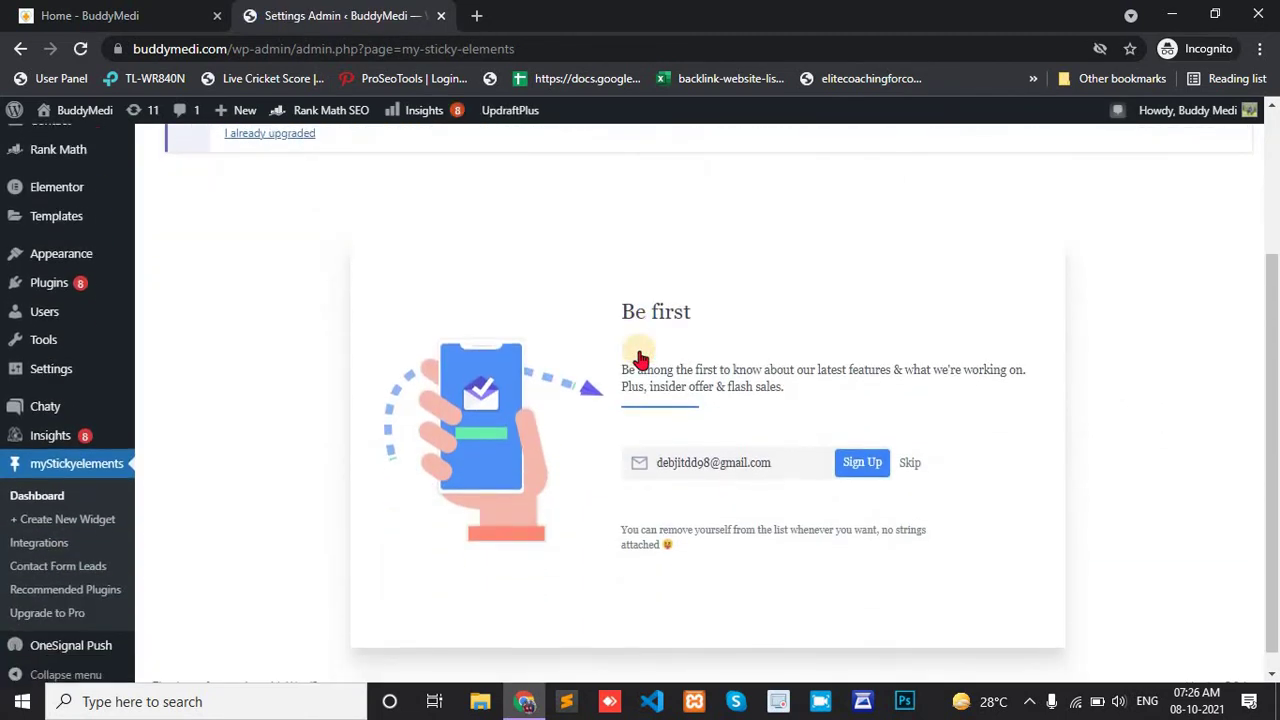
{"action": "scroll", "coordinate": [641, 357], "scroll_direction": "up", "scroll_amount": 2}
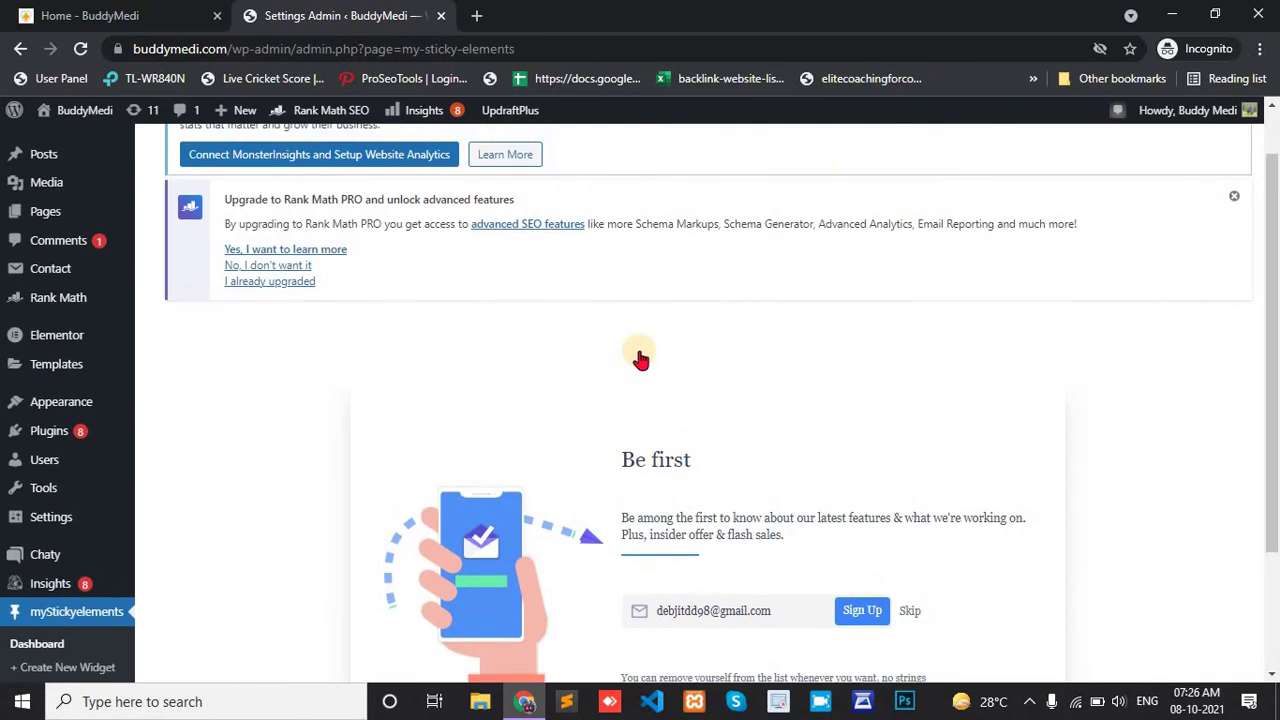
{"action": "scroll", "coordinate": [641, 357], "scroll_direction": "down", "scroll_amount": 1}
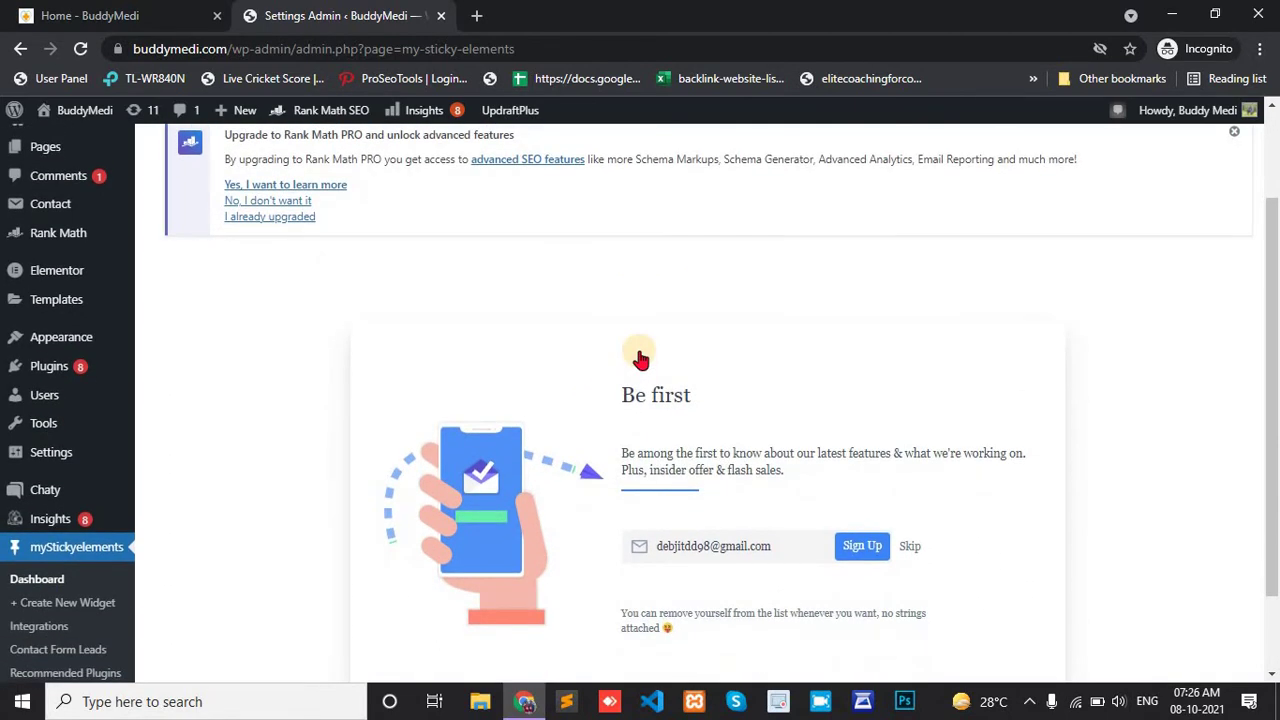
{"action": "scroll", "coordinate": [640, 357], "scroll_direction": "down", "scroll_amount": 2}
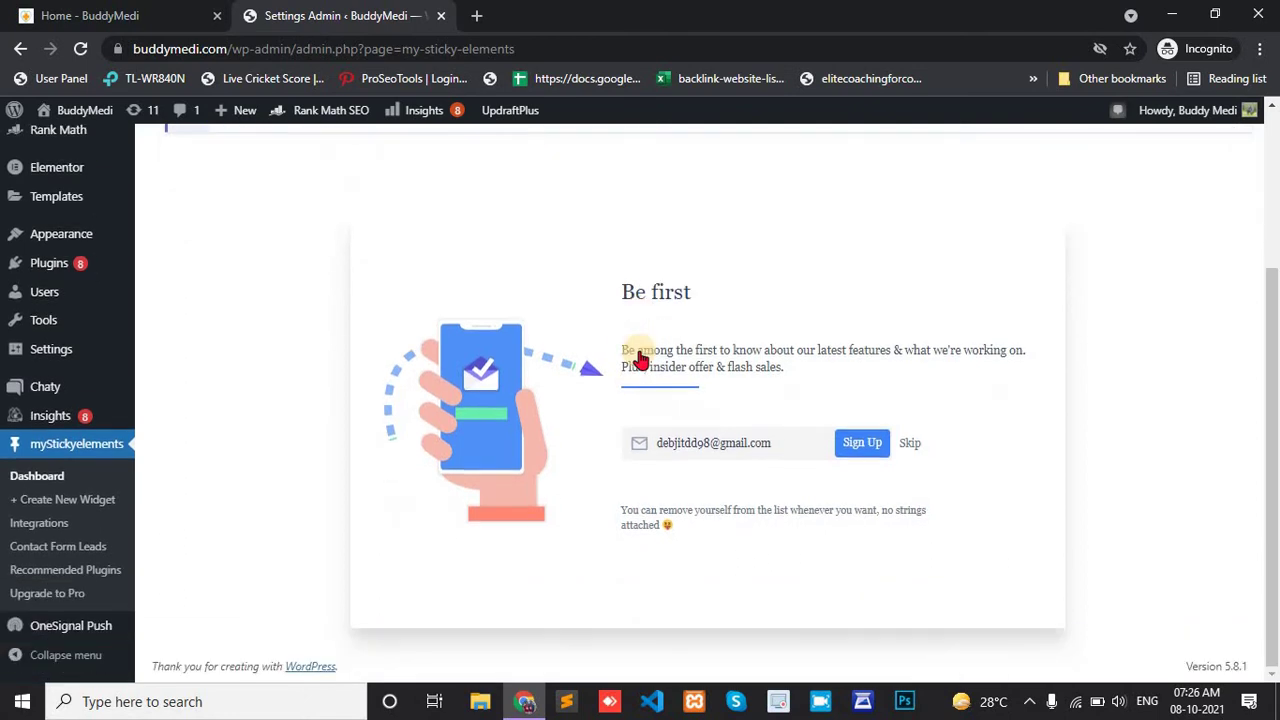
Skip the newsletter signup and open MyStickyElements #1 in the widget editor.
{"action": "left_click", "coordinate": [908, 446]}
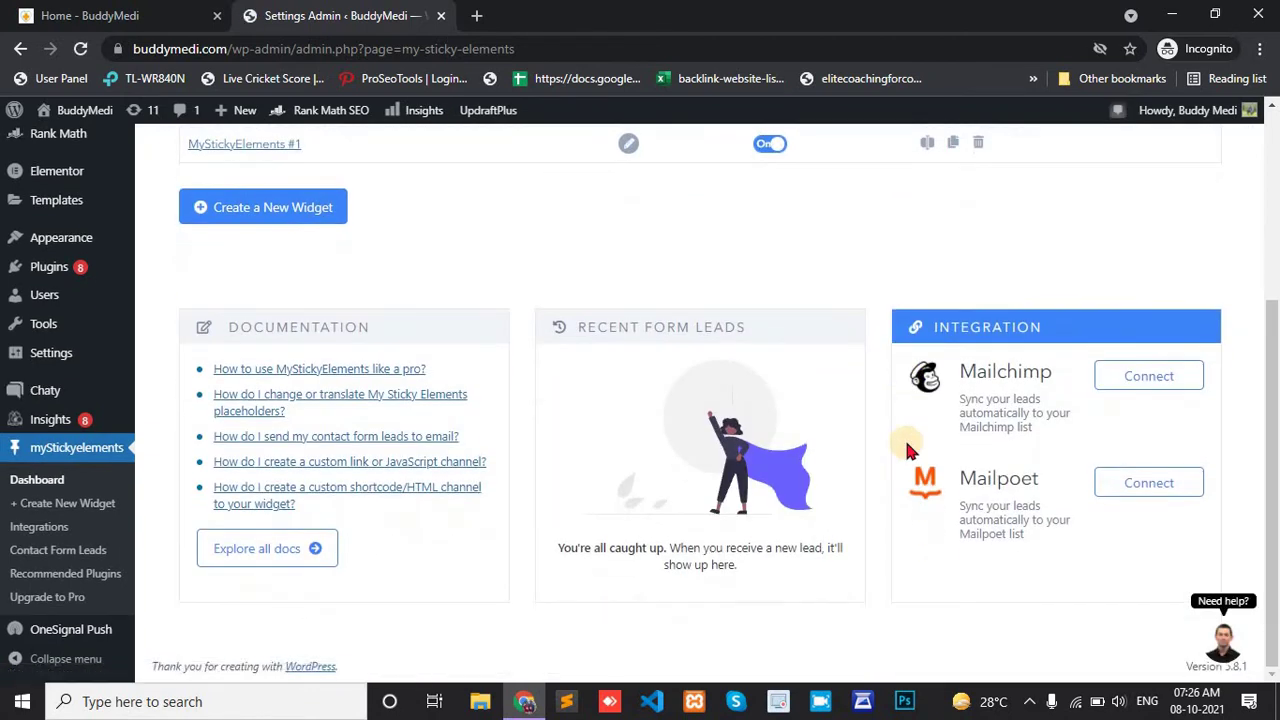
{"action": "scroll", "coordinate": [905, 438], "scroll_direction": "up", "scroll_amount": 2}
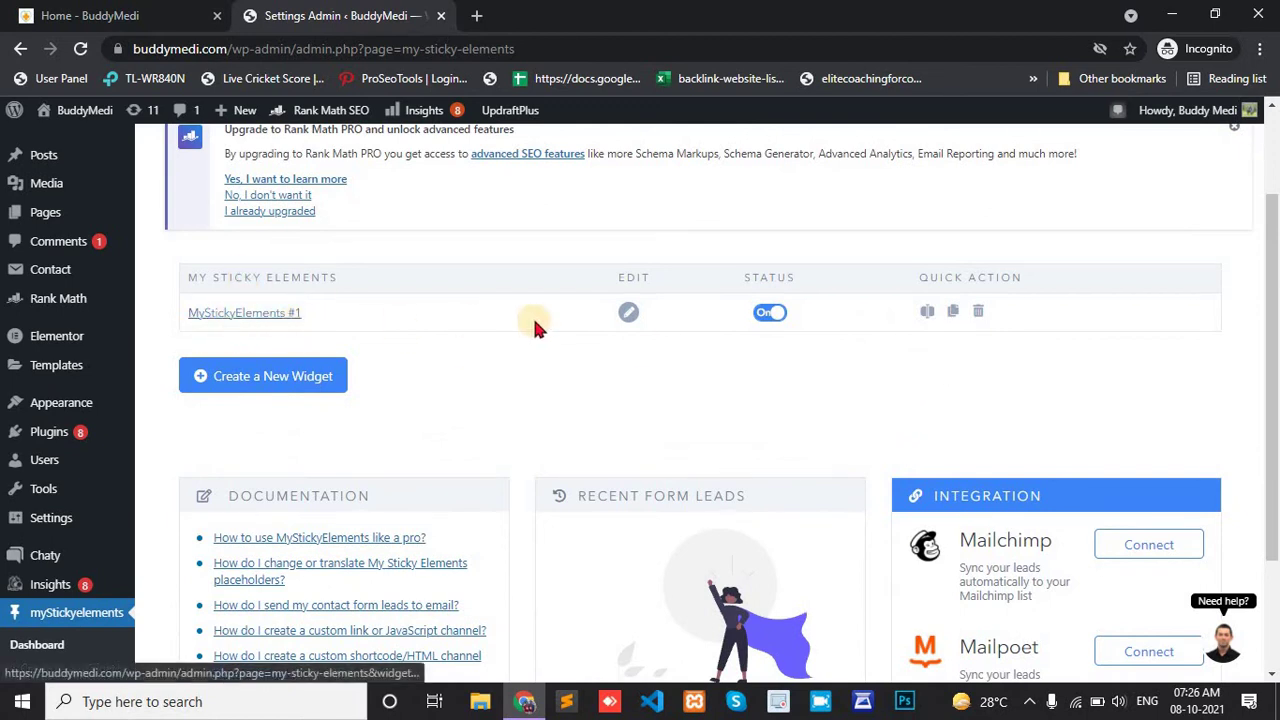
{"action": "left_click", "coordinate": [632, 314]}
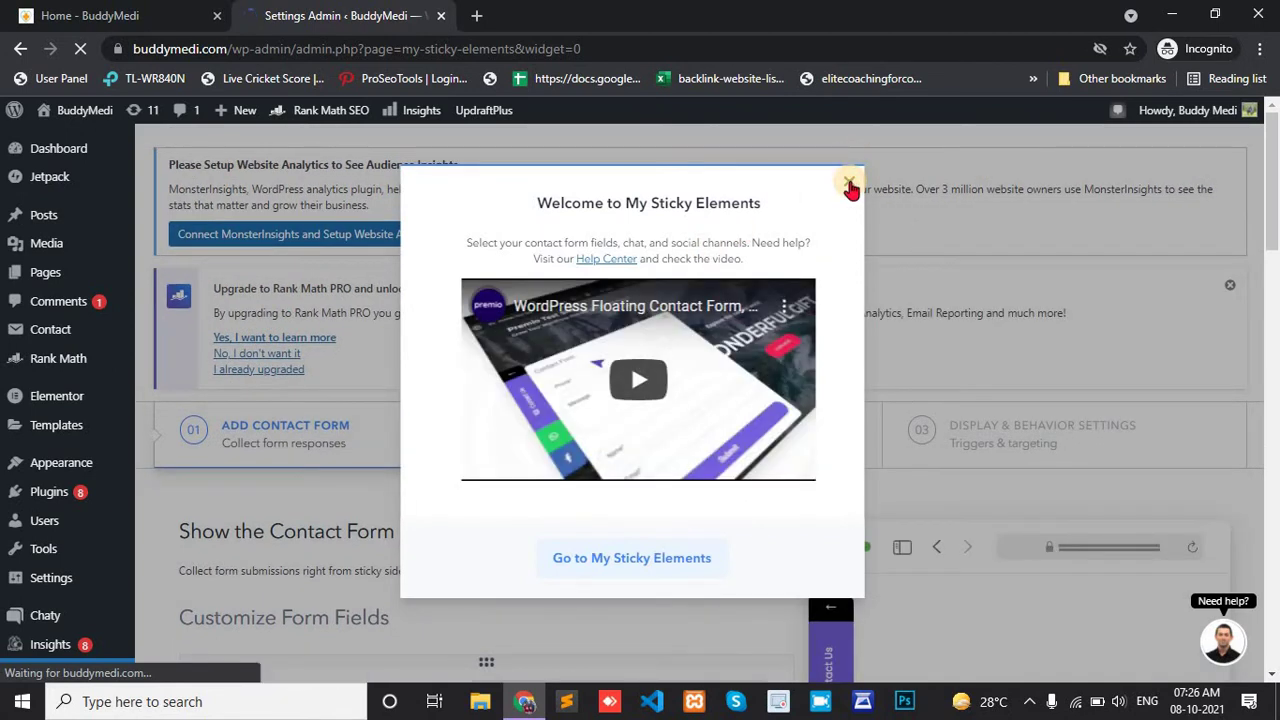
{"action": "left_click", "coordinate": [551, 557]}
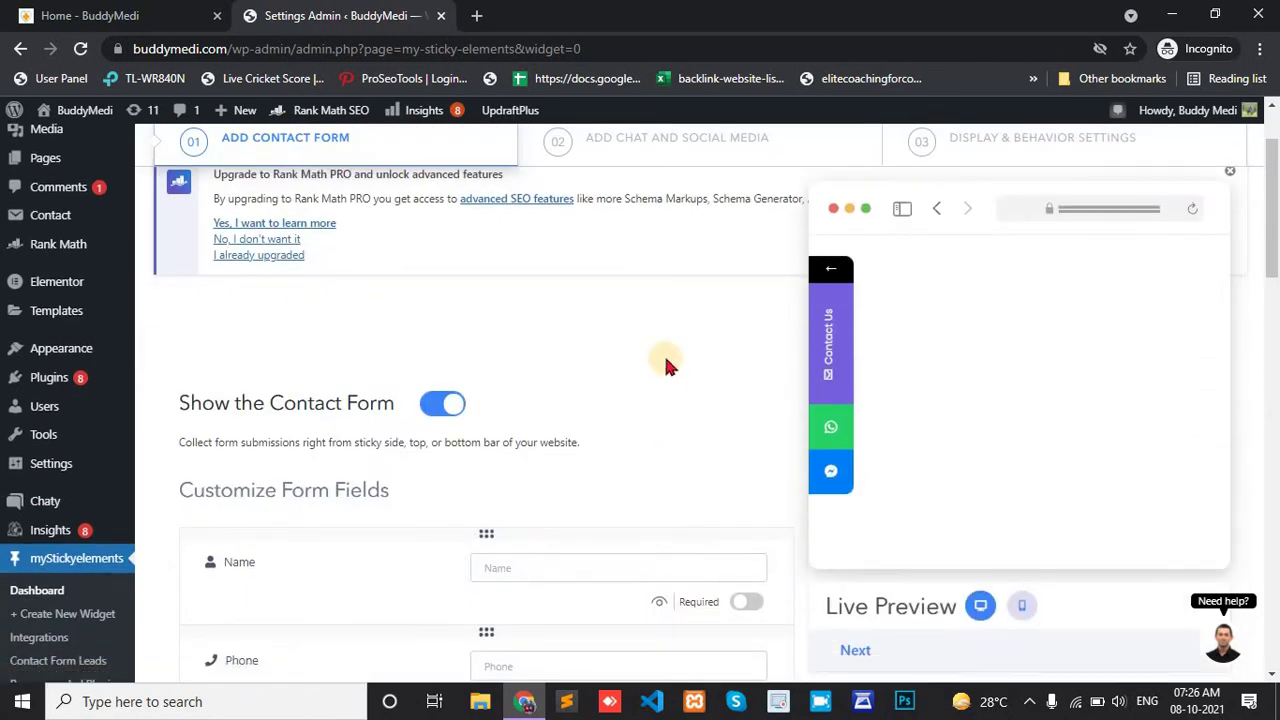
{"action": "scroll", "coordinate": [666, 364], "scroll_direction": "down", "scroll_amount": 1}
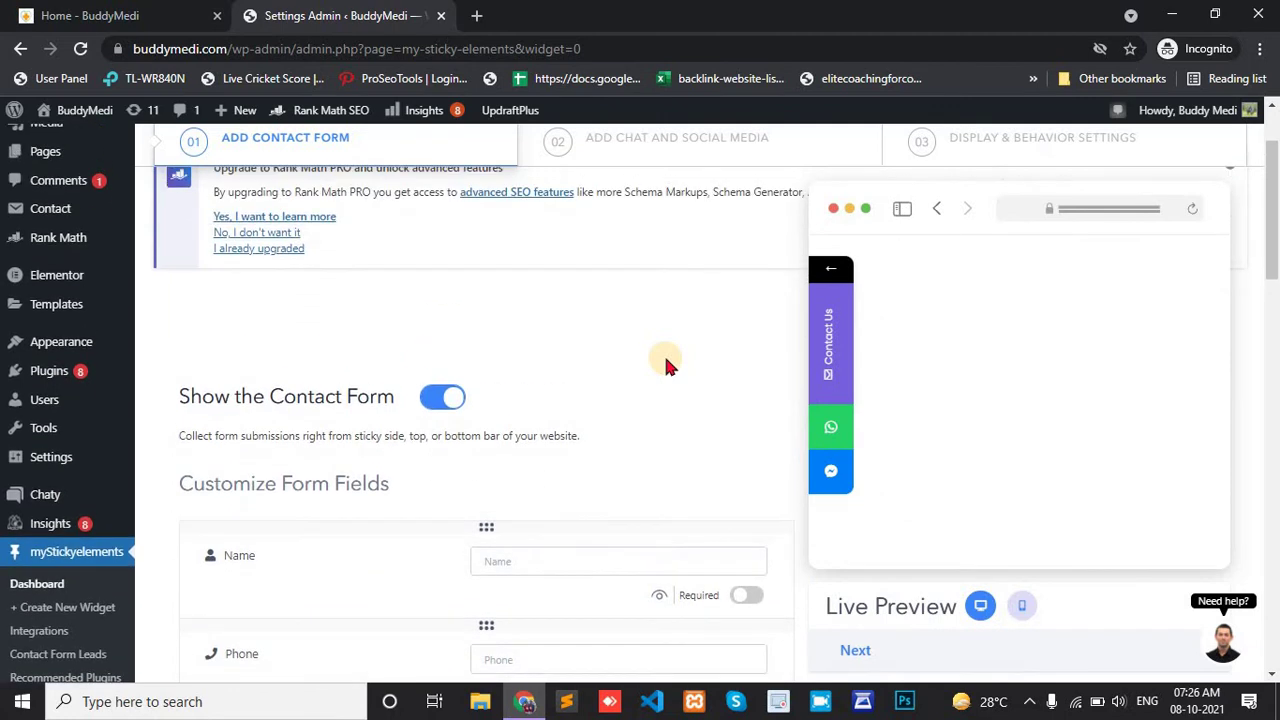
{"action": "scroll", "coordinate": [666, 364], "scroll_direction": "down", "scroll_amount": 3}
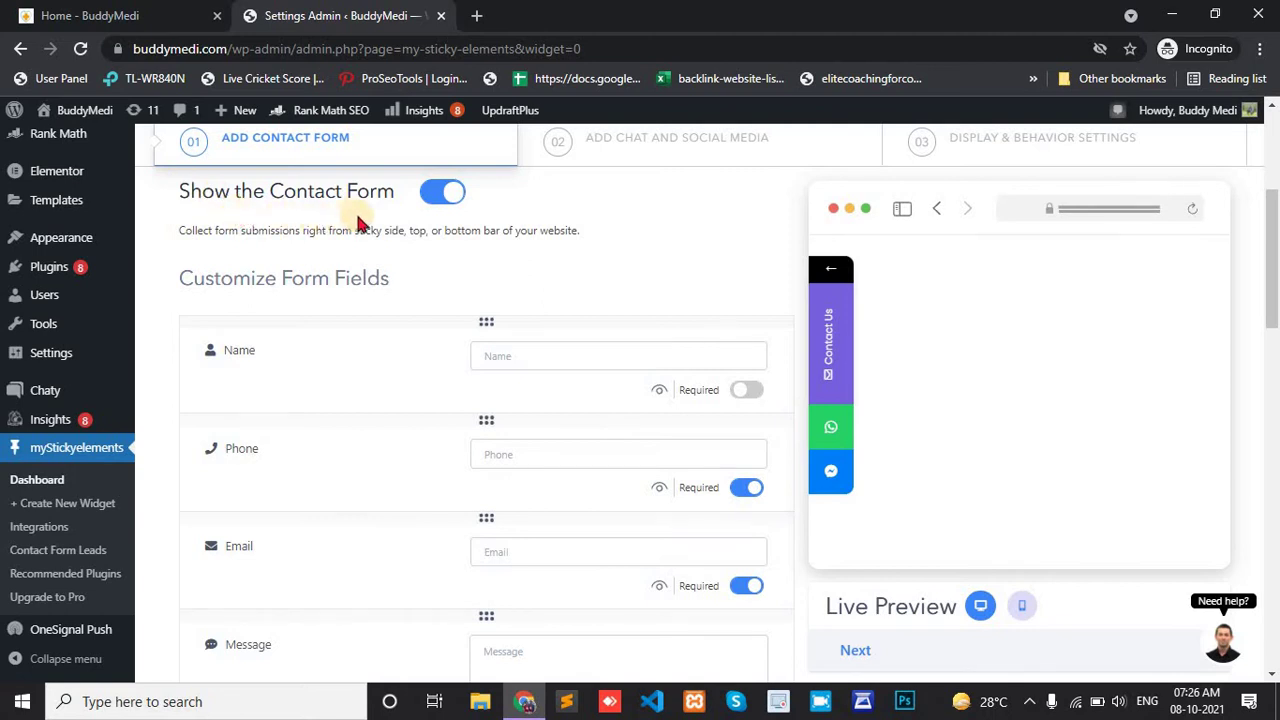
{"action": "scroll", "coordinate": [360, 224], "scroll_direction": "up", "scroll_amount": 1}
{"action": "scroll", "coordinate": [360, 224], "scroll_direction": "down", "scroll_amount": 1}
{"action": "scroll", "coordinate": [358, 224], "scroll_direction": "down", "scroll_amount": 1}
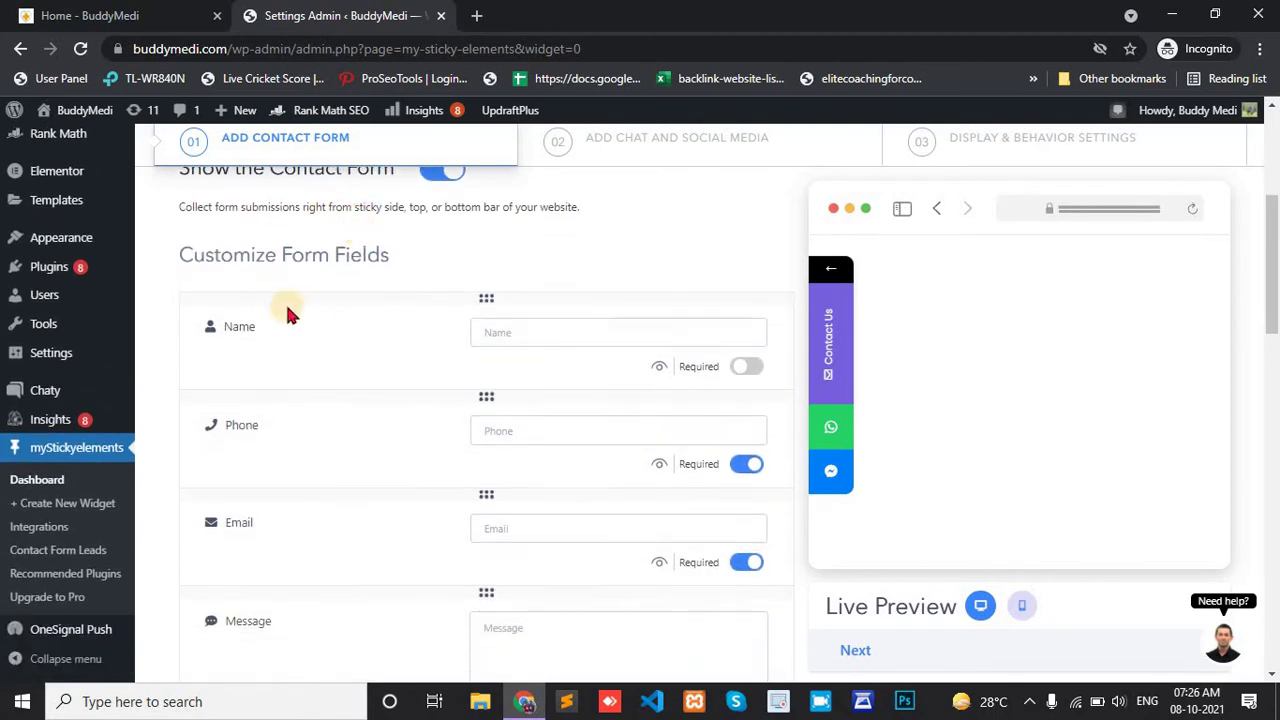
{"action": "left_click", "coordinate": [745, 367]}
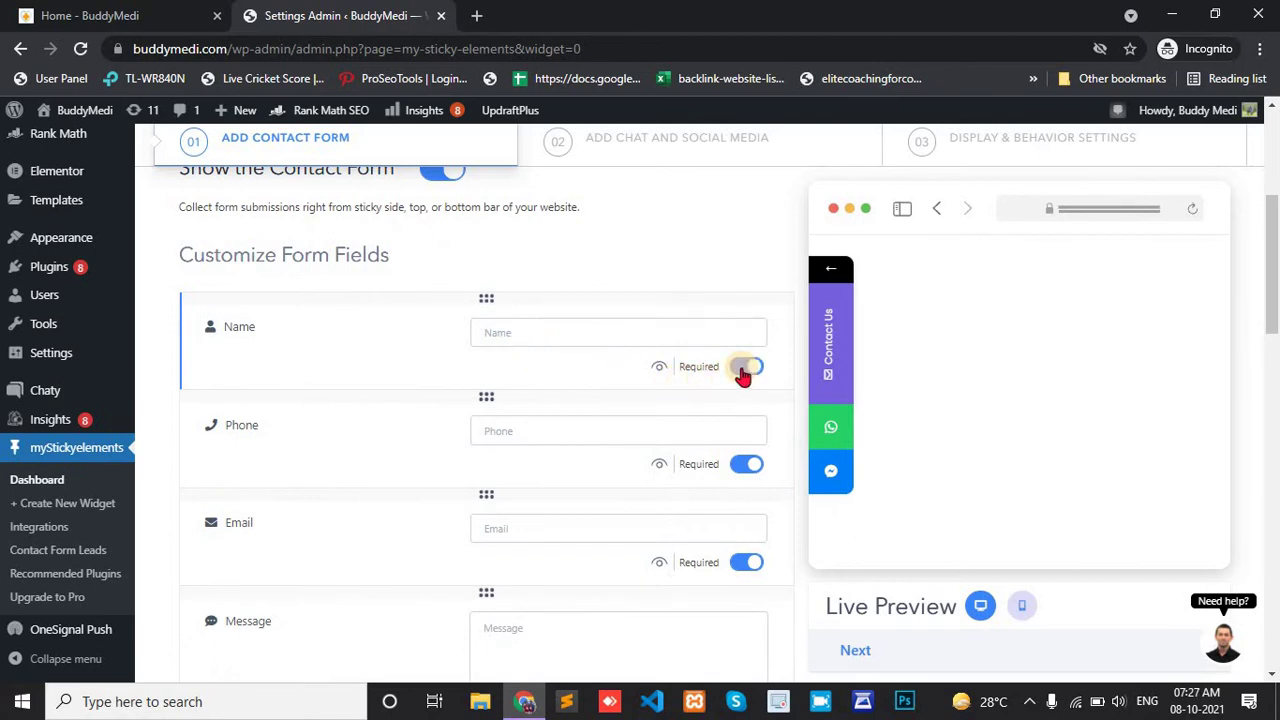
{"action": "scroll", "coordinate": [741, 458], "scroll_direction": "down", "scroll_amount": 1}
{"action": "scroll", "coordinate": [738, 447], "scroll_direction": "down", "scroll_amount": 2}
{"action": "left_click", "coordinate": [752, 612]}
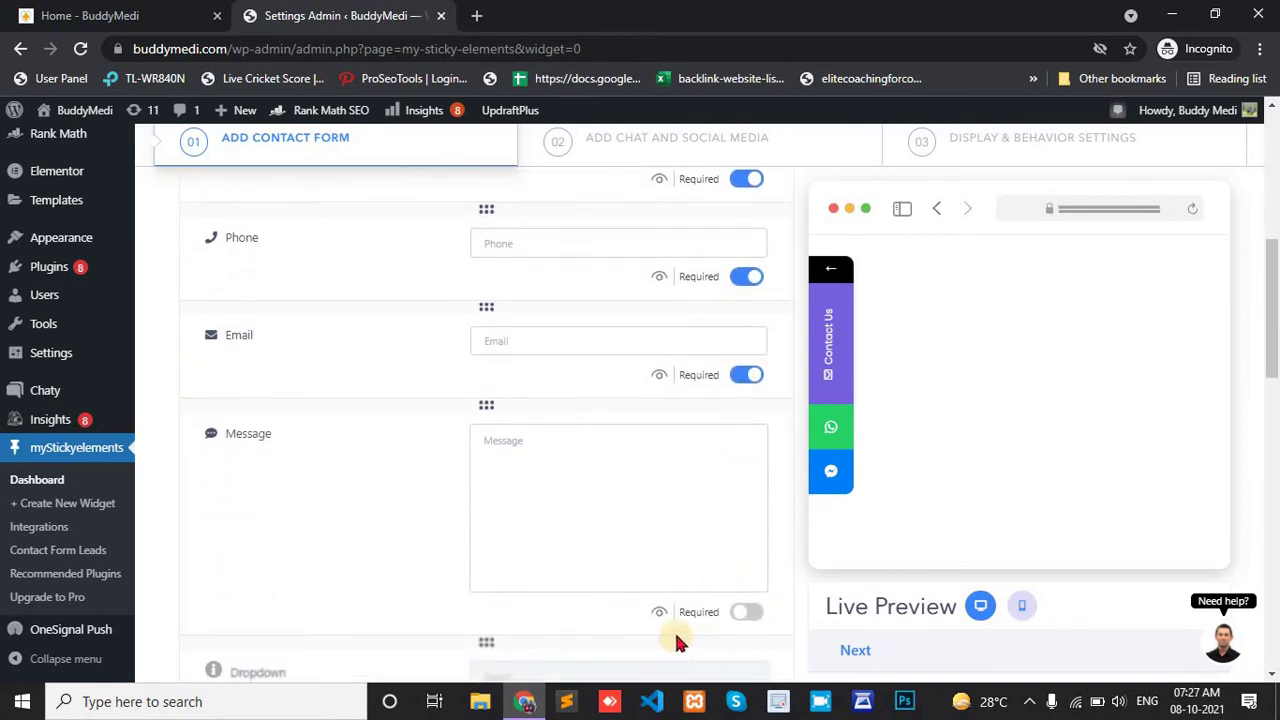
{"action": "scroll", "coordinate": [698, 620], "scroll_direction": "down", "scroll_amount": 2}
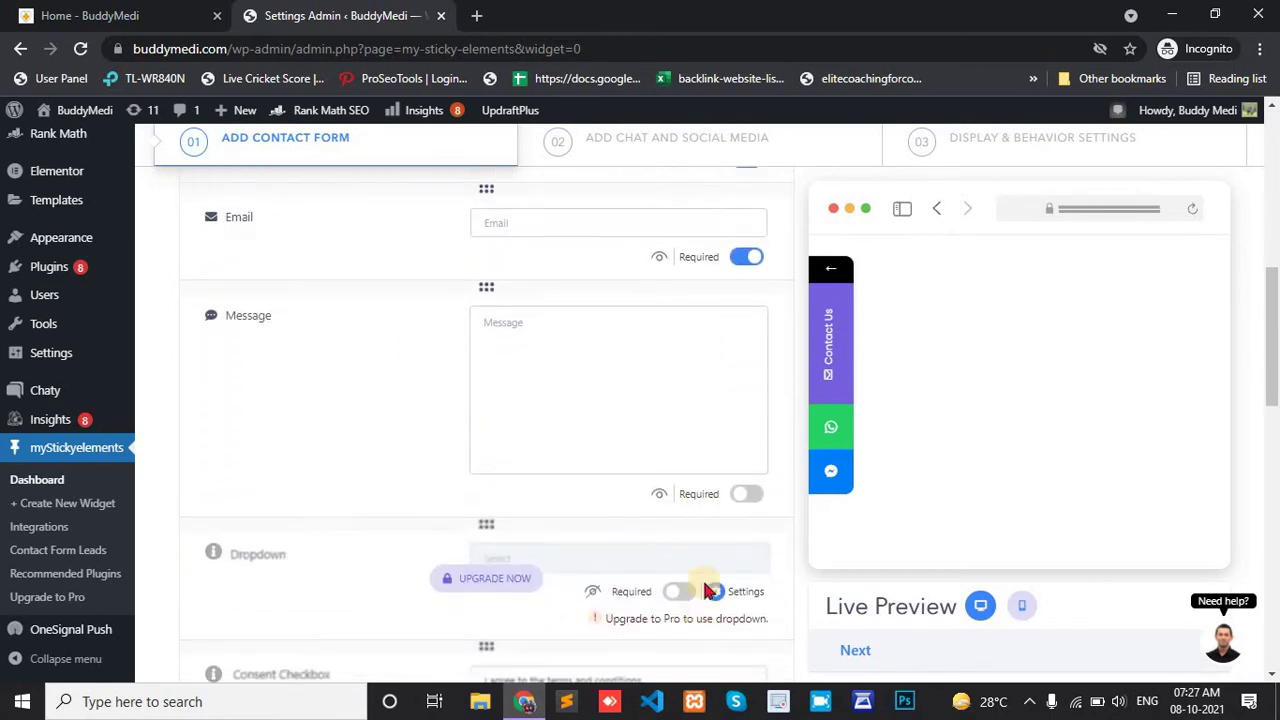
{"action": "scroll", "coordinate": [702, 510], "scroll_direction": "down", "scroll_amount": 2}
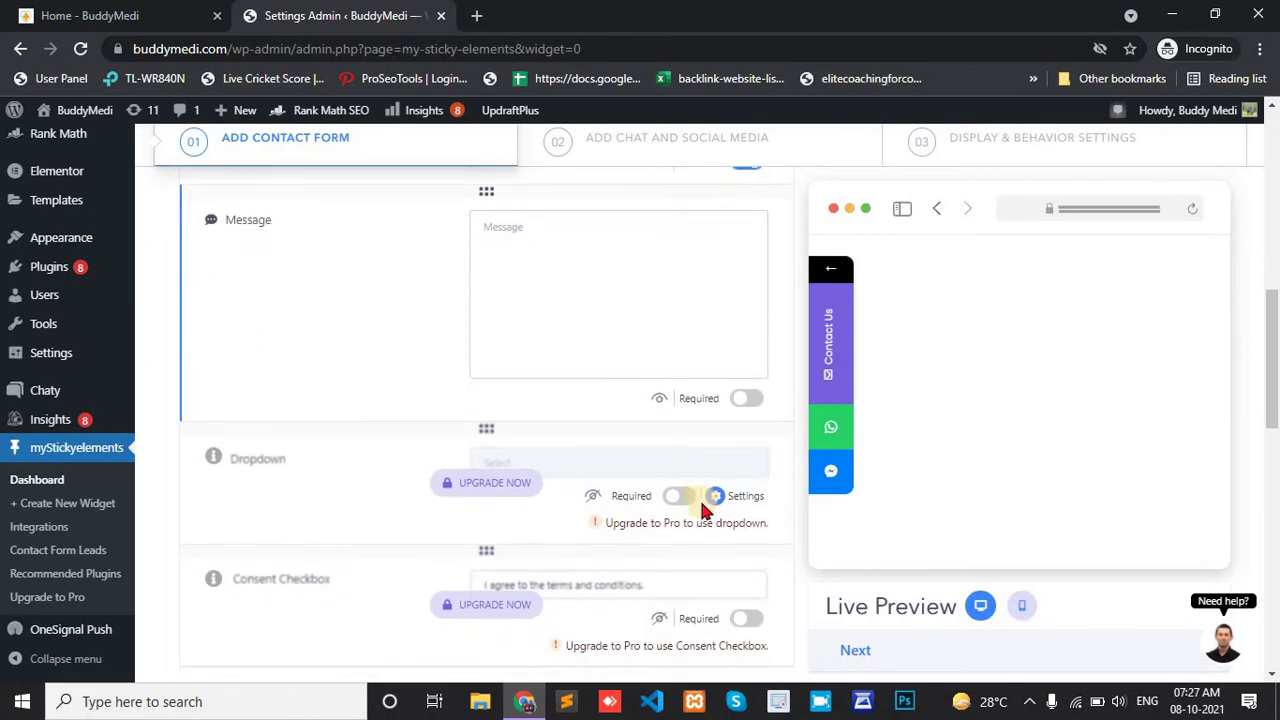
{"action": "scroll", "coordinate": [702, 510], "scroll_direction": "down", "scroll_amount": 2}
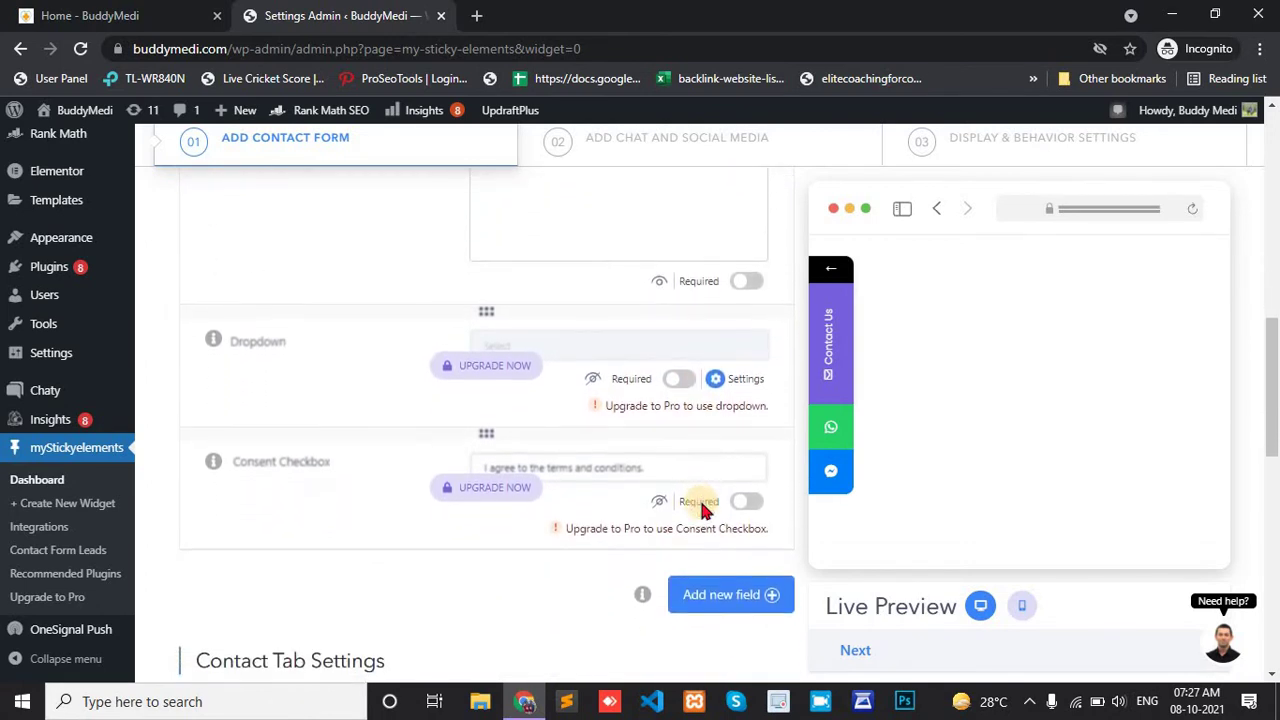
{"action": "scroll", "coordinate": [702, 510], "scroll_direction": "up", "scroll_amount": 1}
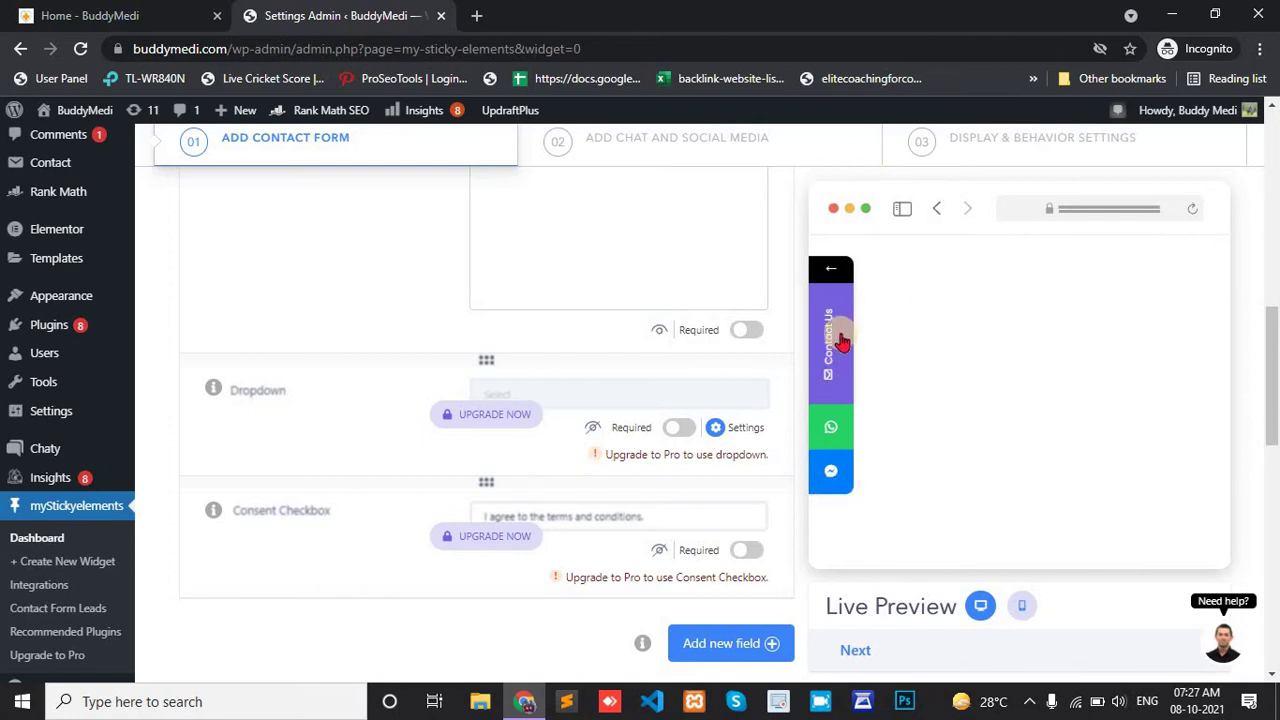
{"action": "scroll", "coordinate": [404, 281], "scroll_direction": "up", "scroll_amount": 5}
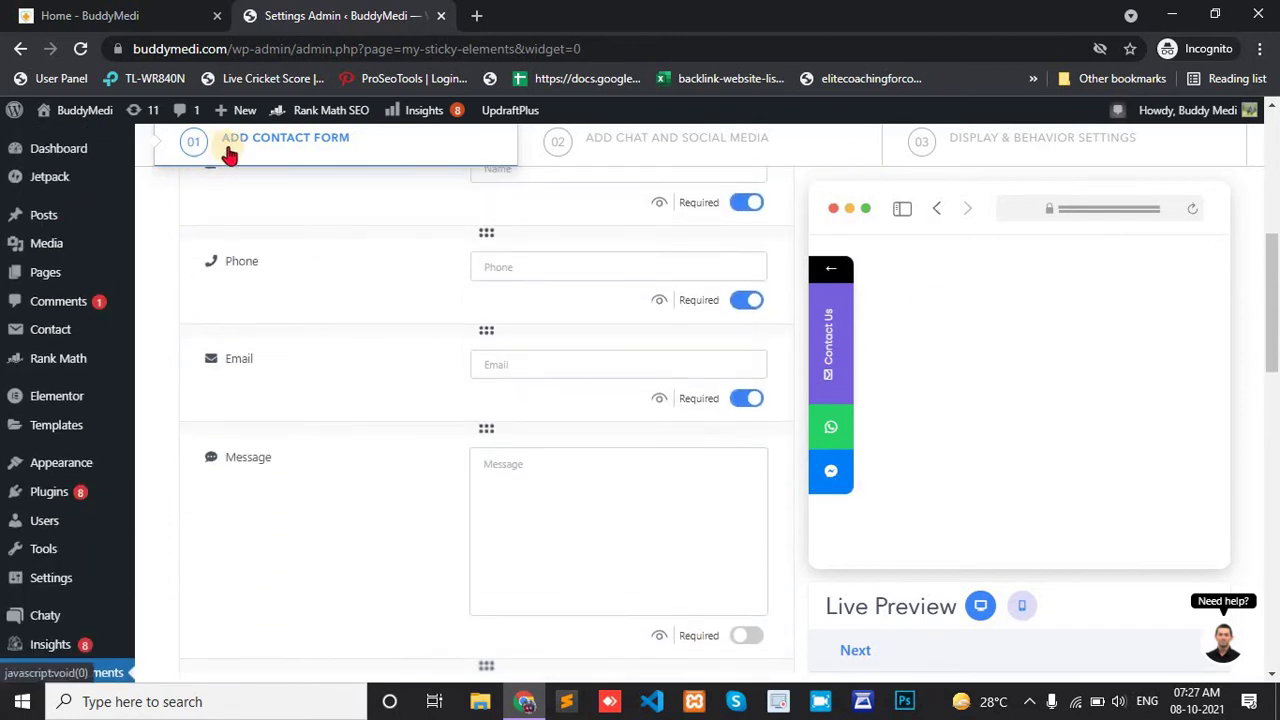
Preview pink, blue and green, then set the Contact Tab background to purple #9262e8.
{"action": "scroll", "coordinate": [409, 275], "scroll_direction": "up", "scroll_amount": 2}
{"action": "scroll", "coordinate": [528, 482], "scroll_direction": "down", "scroll_amount": 7}
{"action": "scroll", "coordinate": [736, 474], "scroll_direction": "down", "scroll_amount": 2}
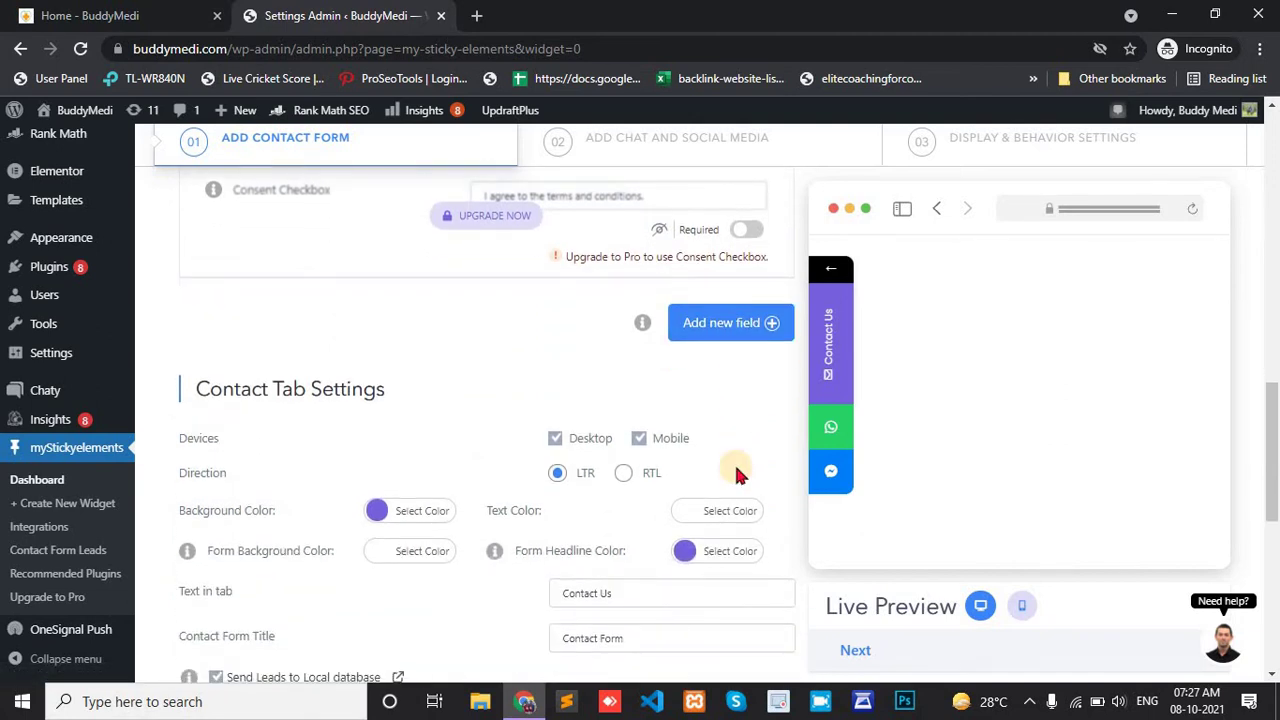
{"action": "scroll", "coordinate": [734, 464], "scroll_direction": "down", "scroll_amount": 1}
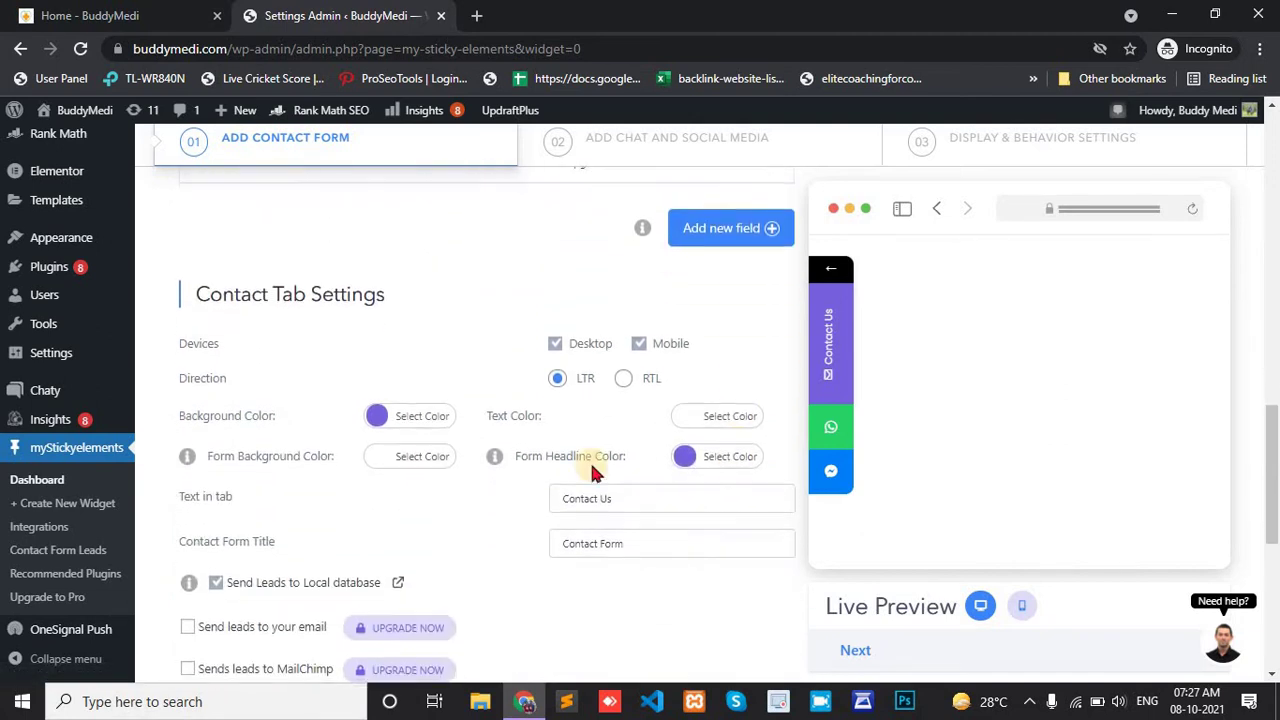
{"action": "left_click", "coordinate": [380, 417]}
{"action": "mouse_move", "coordinate": [523, 452]}
{"action": "left_mouse_down"}
{"action": "mouse_move", "coordinate": [486, 451]}
{"action": "mouse_move", "coordinate": [508, 451]}
{"action": "left_mouse_up"}
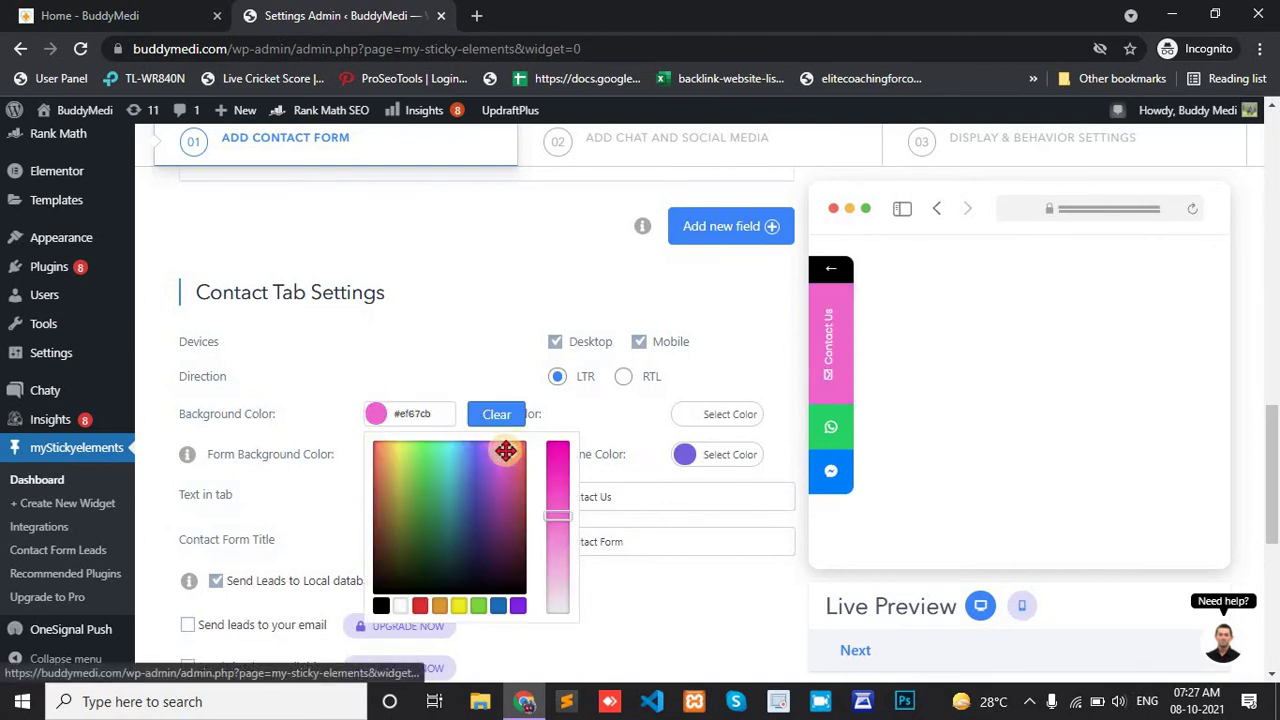
{"action": "left_click", "coordinate": [470, 452]}
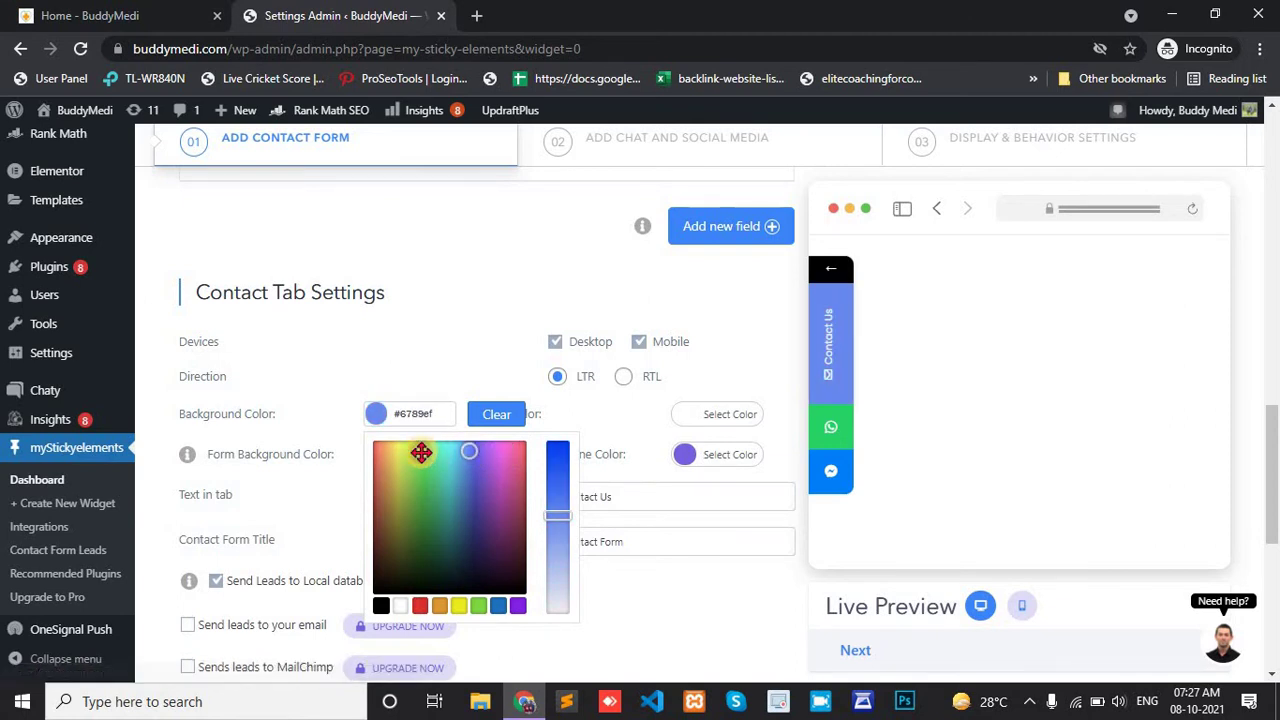
{"action": "left_click", "coordinate": [420, 452]}
{"action": "left_click", "coordinate": [499, 517]}
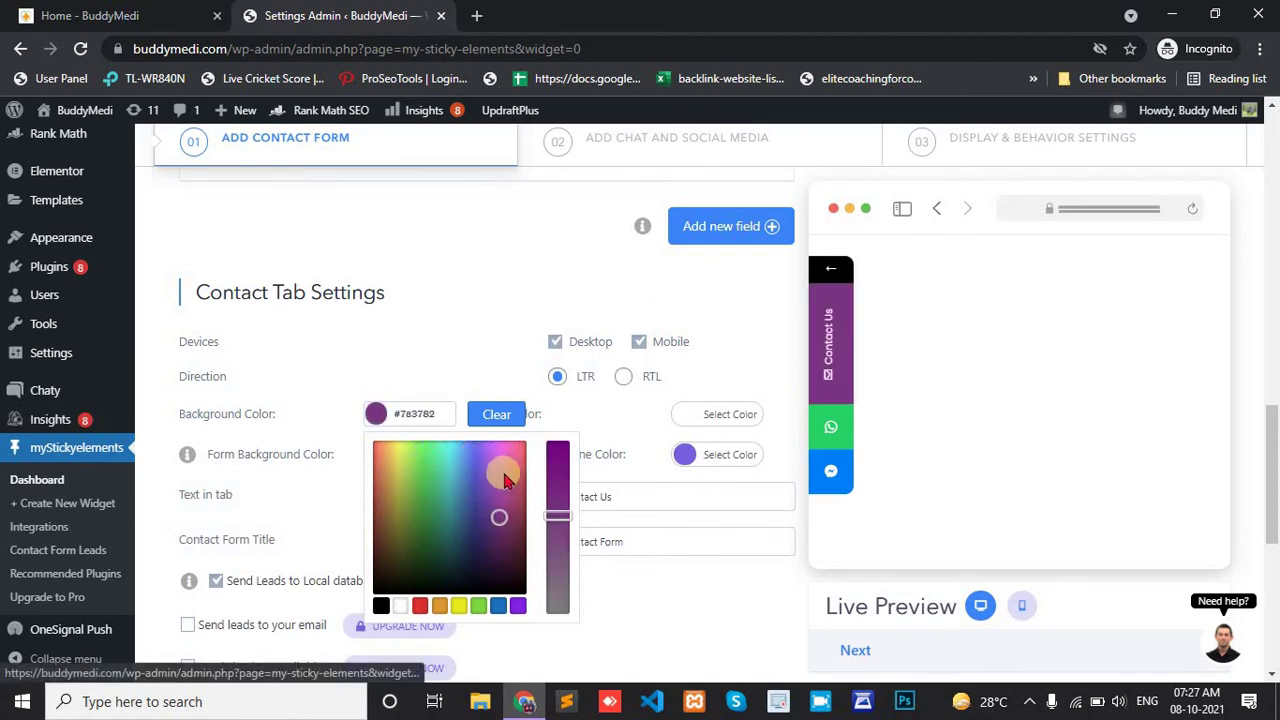
{"action": "left_click", "coordinate": [503, 469]}
{"action": "left_click", "coordinate": [485, 452]}
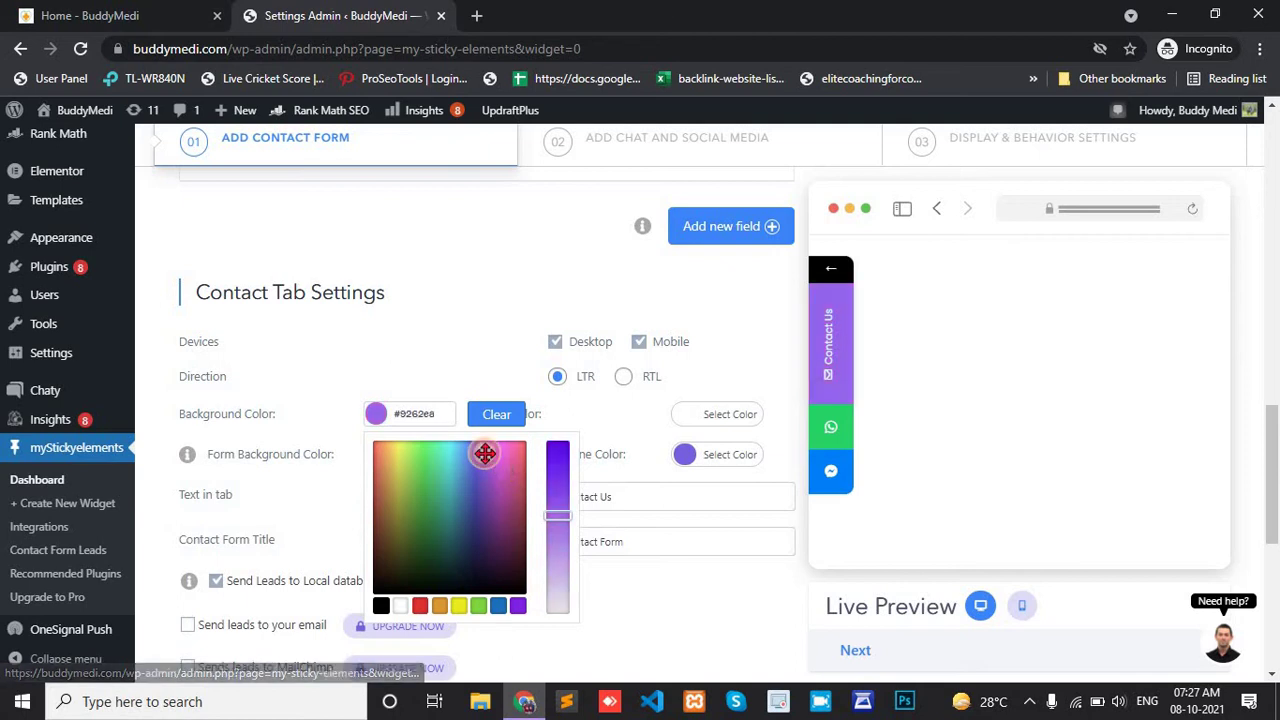
{"action": "left_click", "coordinate": [483, 341]}
{"action": "scroll", "coordinate": [481, 340], "scroll_direction": "down", "scroll_amount": 1}
{"action": "scroll", "coordinate": [481, 341], "scroll_direction": "down", "scroll_amount": 1}
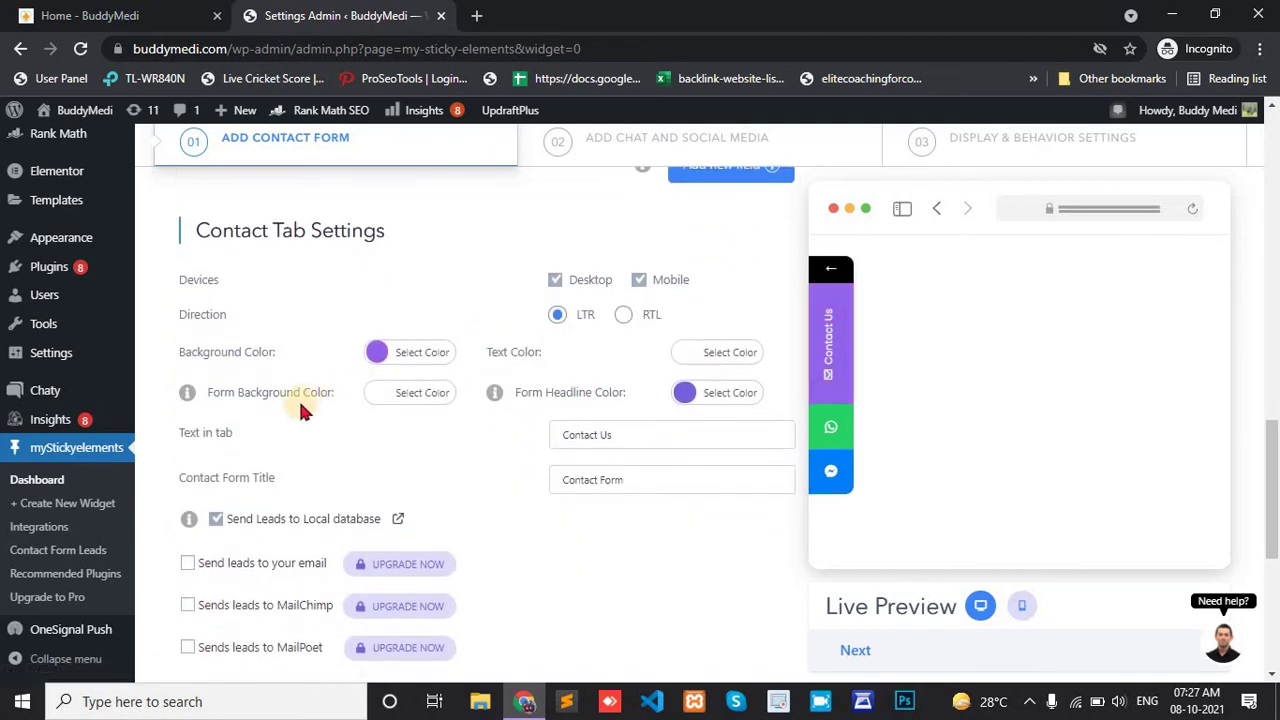
Change the contact tab text to 'Contact Us Form' and finish the contact form step.
{"action": "left_click", "coordinate": [379, 400]}
{"action": "left_click", "coordinate": [409, 368]}
{"action": "scroll", "coordinate": [601, 320], "scroll_direction": "down", "scroll_amount": 1}
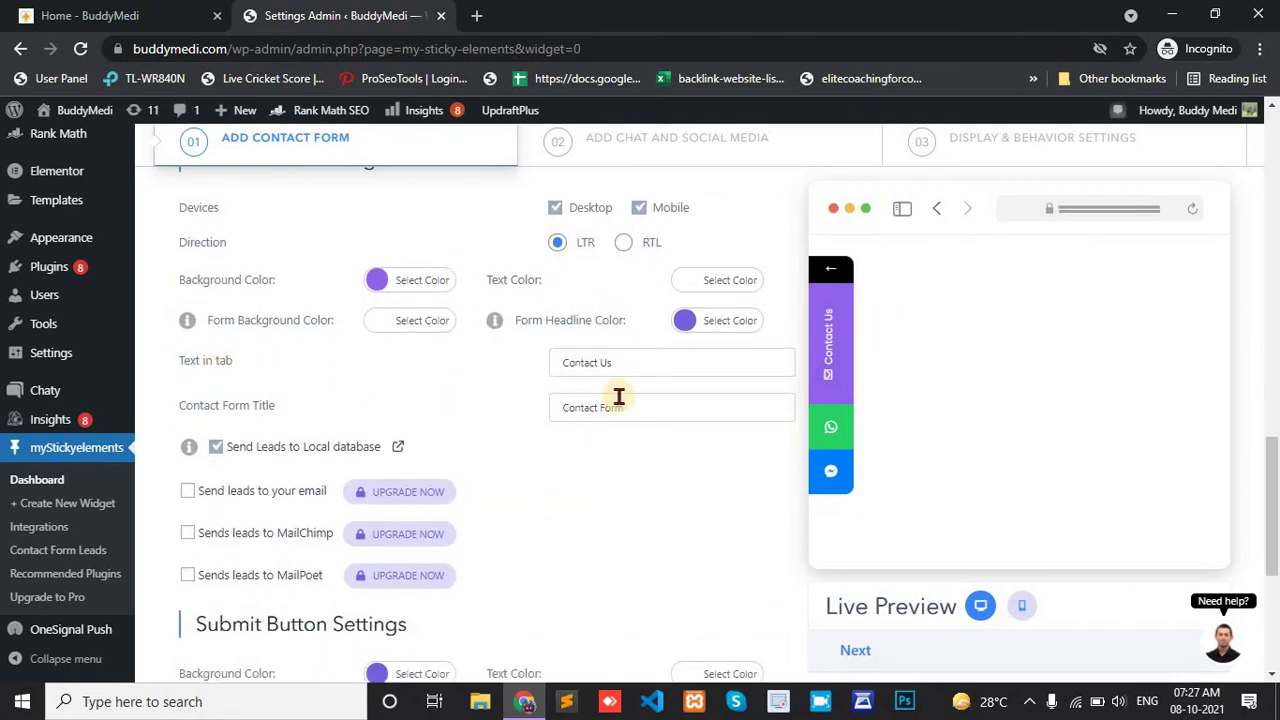
{"action": "left_click", "coordinate": [621, 363]}
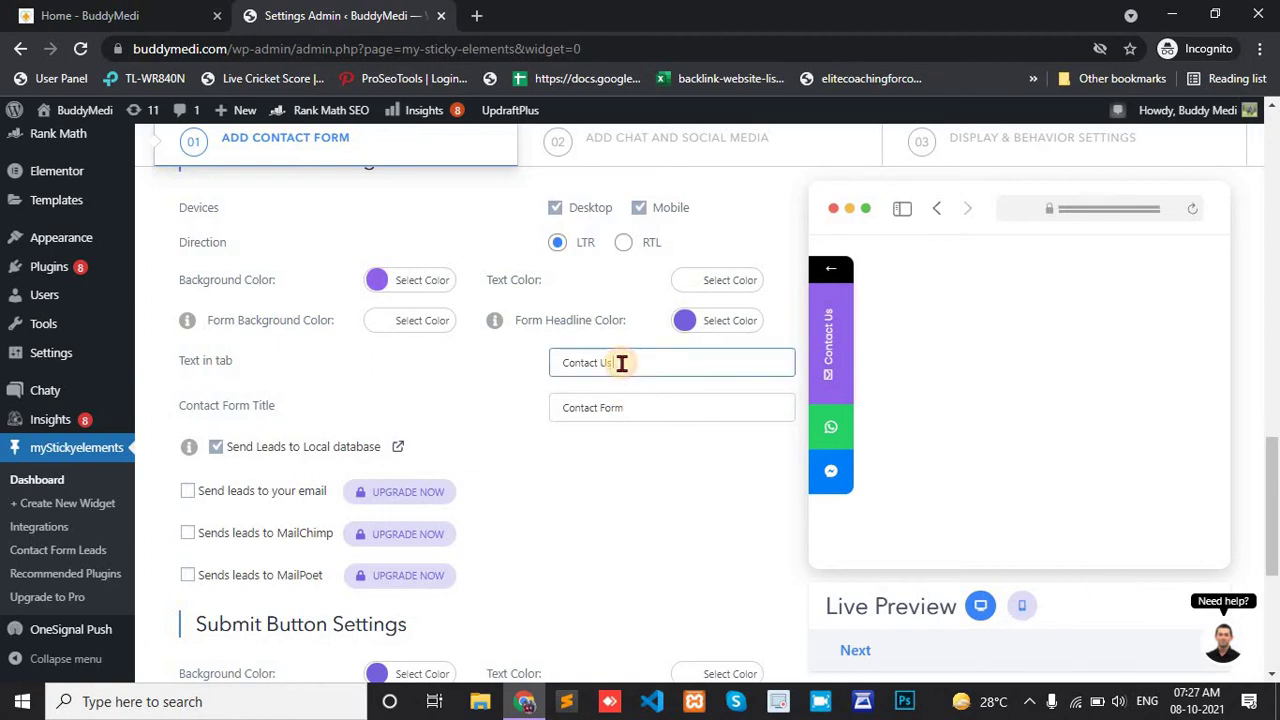
{"action": "type", "text": "Form"}
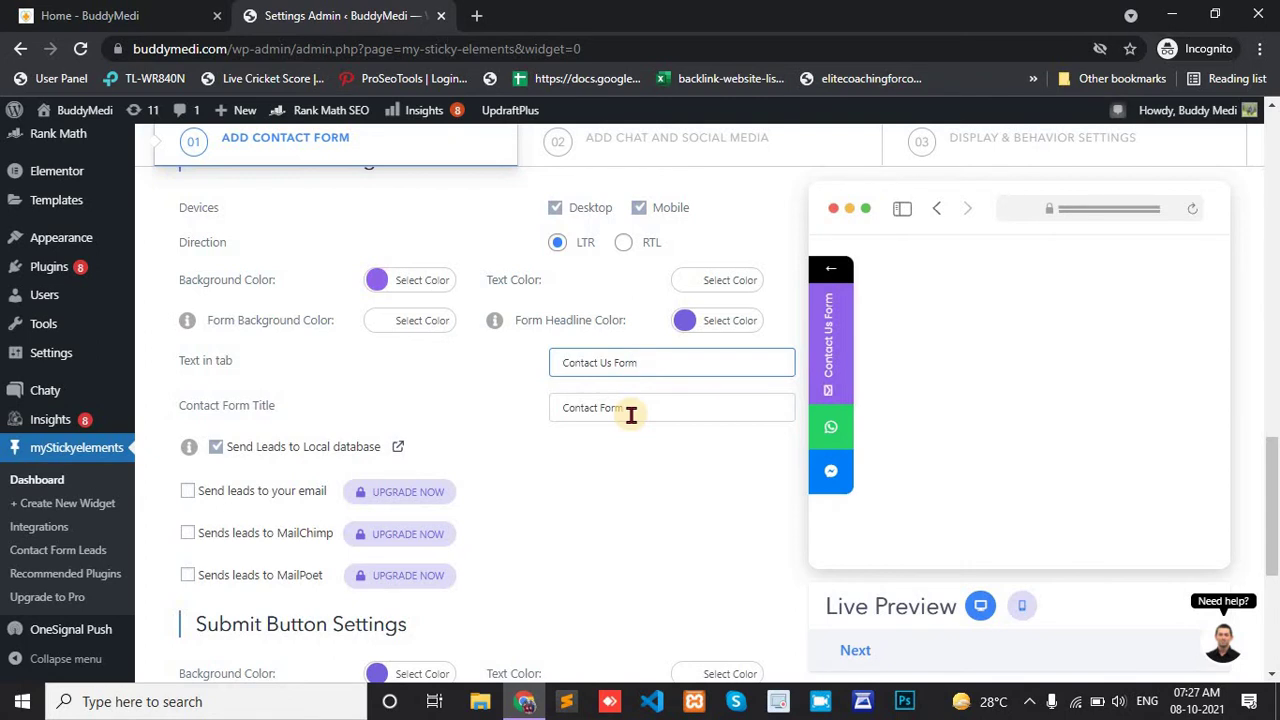
{"action": "scroll", "coordinate": [630, 412], "scroll_direction": "down", "scroll_amount": 3}
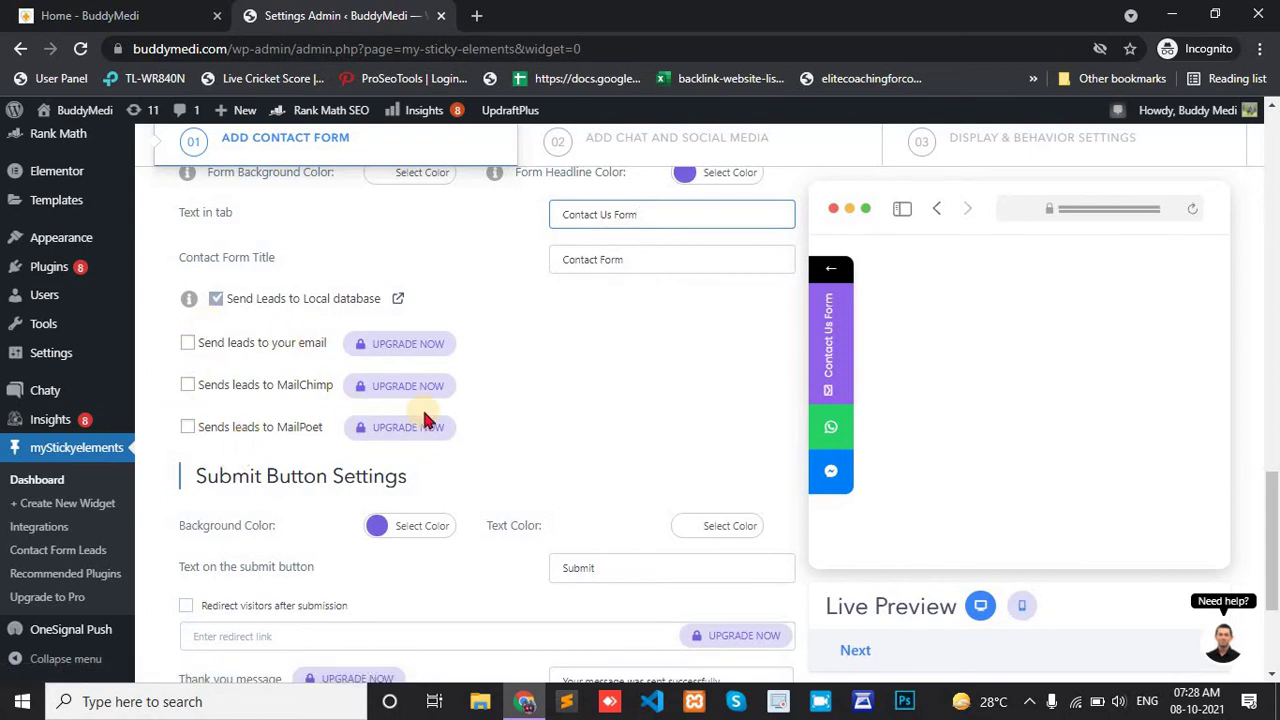
{"action": "scroll", "coordinate": [423, 414], "scroll_direction": "down", "scroll_amount": 2}
{"action": "scroll", "coordinate": [424, 413], "scroll_direction": "down", "scroll_amount": 2}
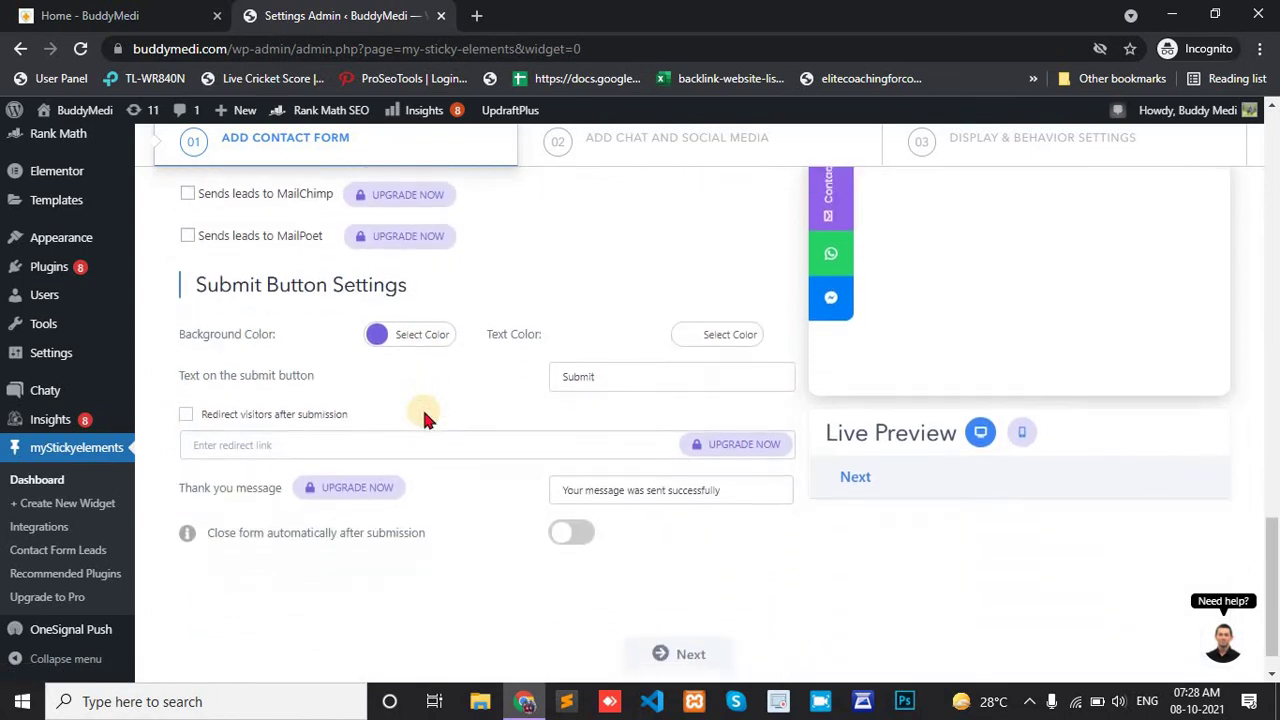
{"action": "left_click", "coordinate": [670, 613]}
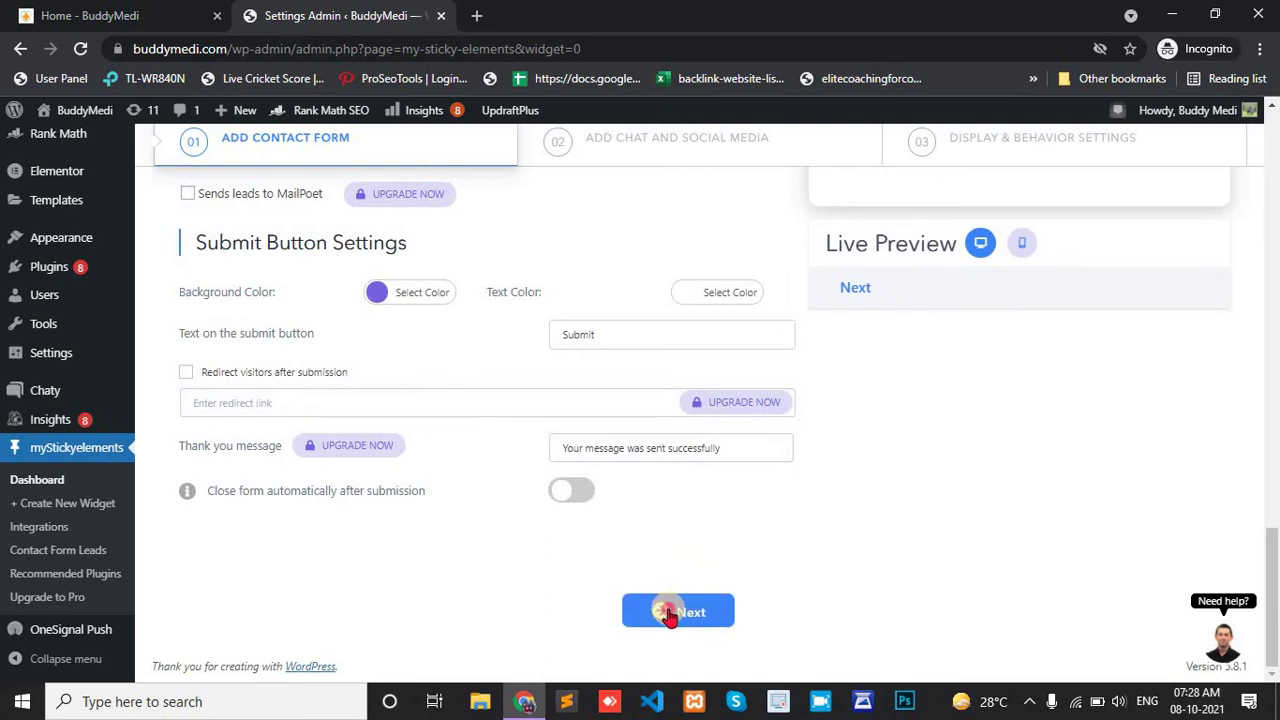
Move to Add Chat and Social Media, keeping WhatsApp and Facebook Messenger enabled as channels.
{"action": "left_click", "coordinate": [669, 613]}
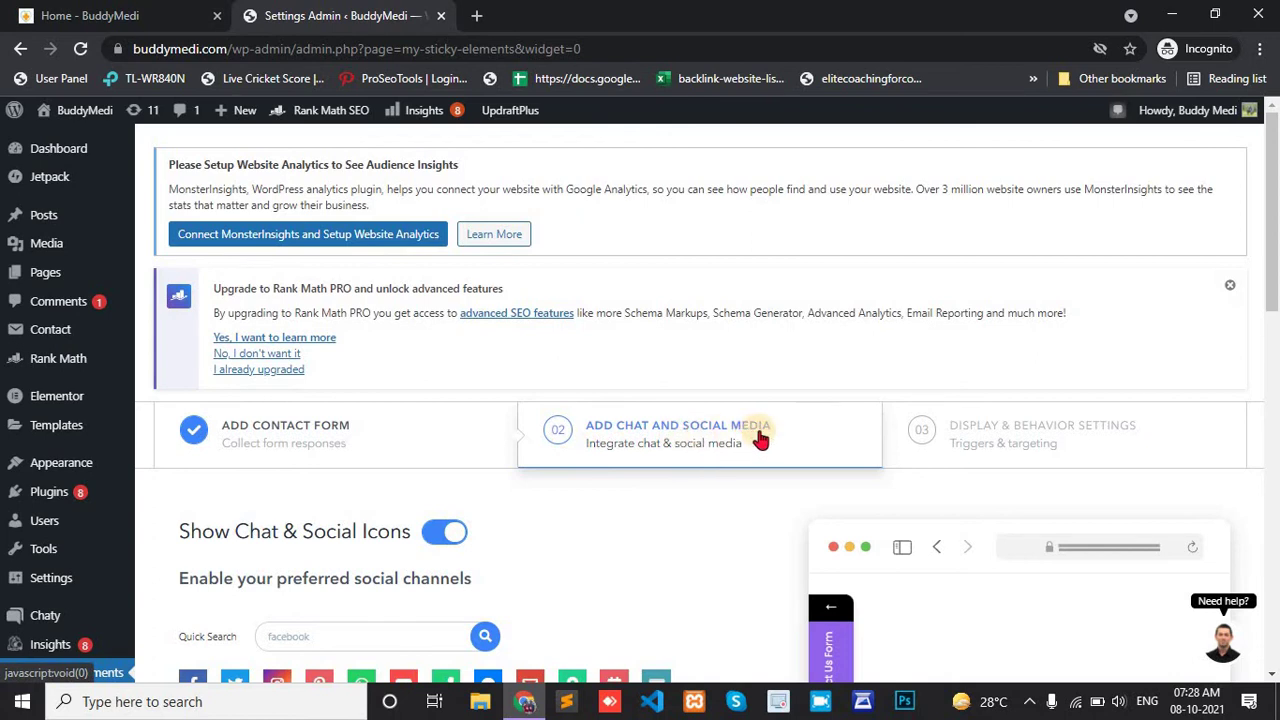
{"action": "scroll", "coordinate": [760, 437], "scroll_direction": "down", "scroll_amount": 3}
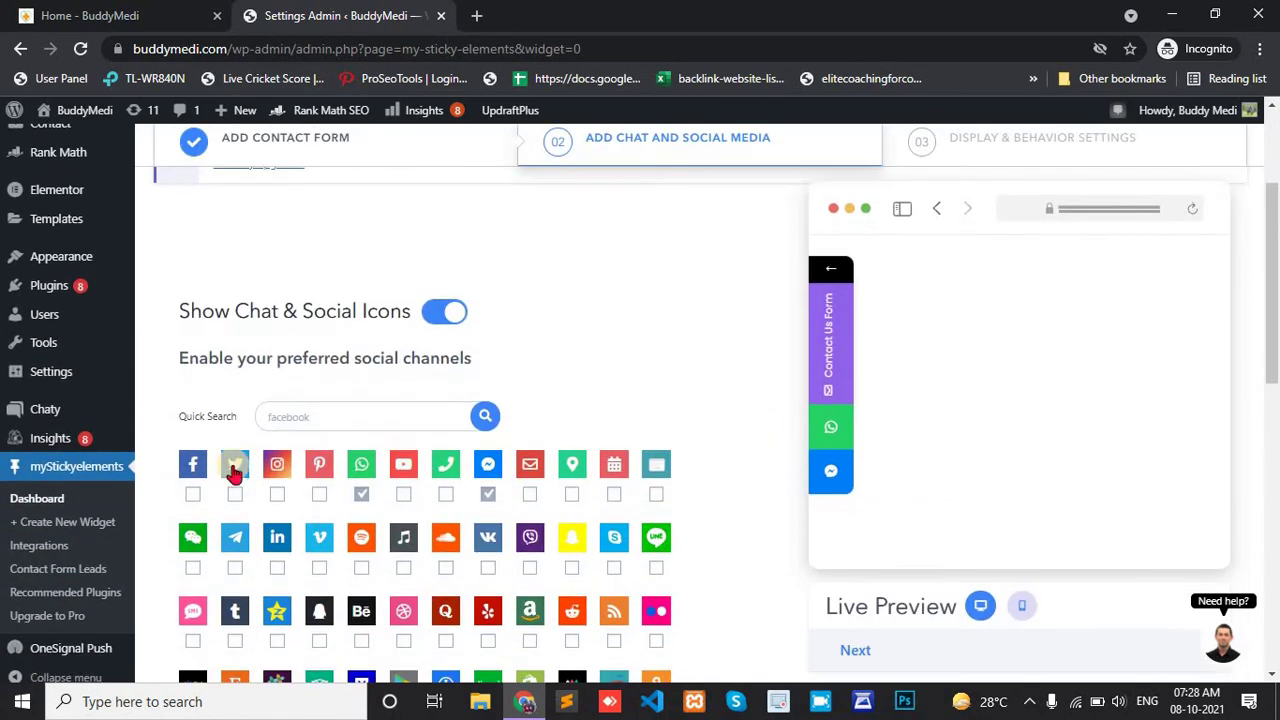
{"action": "scroll", "coordinate": [233, 476], "scroll_direction": "down", "scroll_amount": 1}
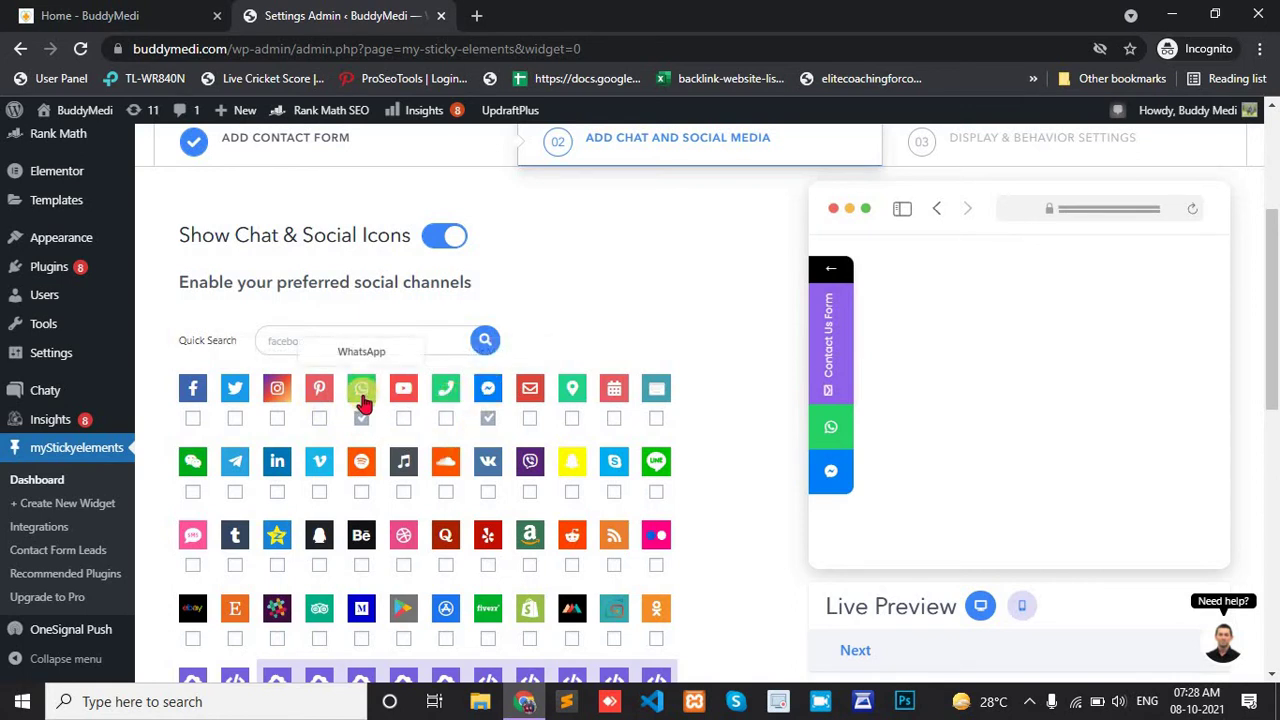
{"action": "left_click", "coordinate": [192, 419]}
{"action": "scroll", "coordinate": [192, 425], "scroll_direction": "down", "scroll_amount": 5}
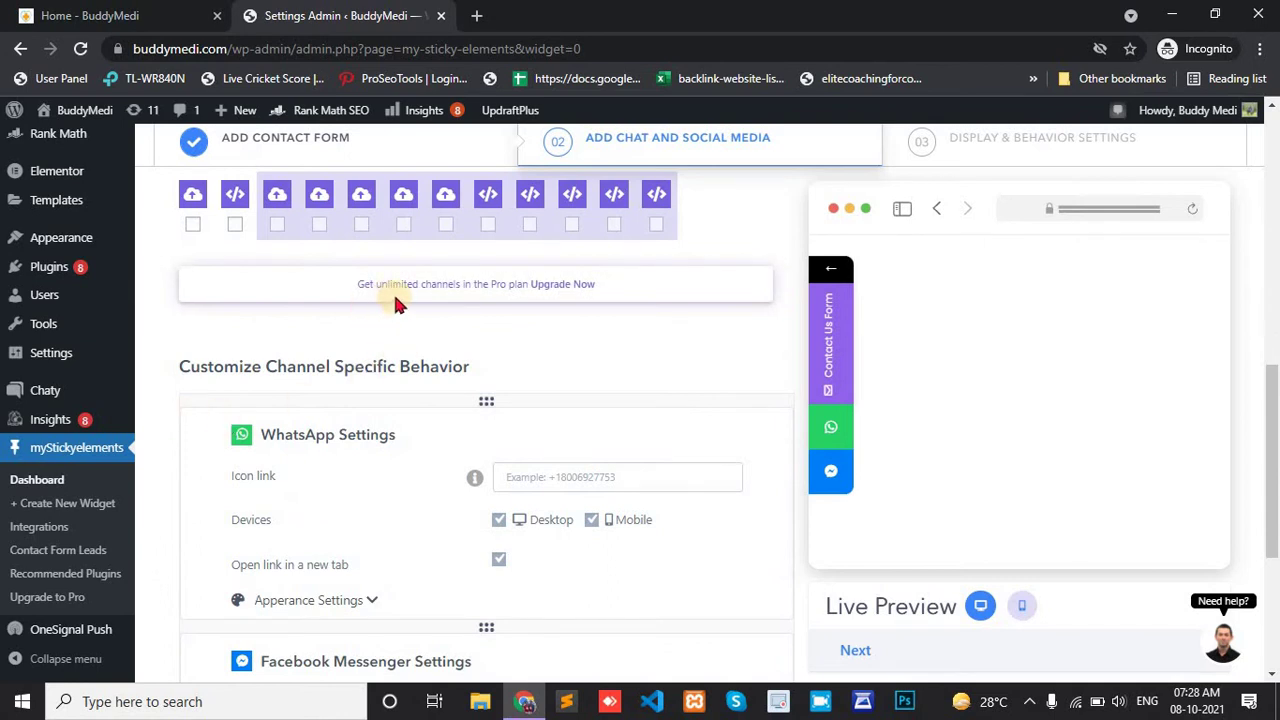
{"action": "scroll", "coordinate": [395, 300], "scroll_direction": "up", "scroll_amount": 5}
{"action": "left_click", "coordinate": [193, 441]}
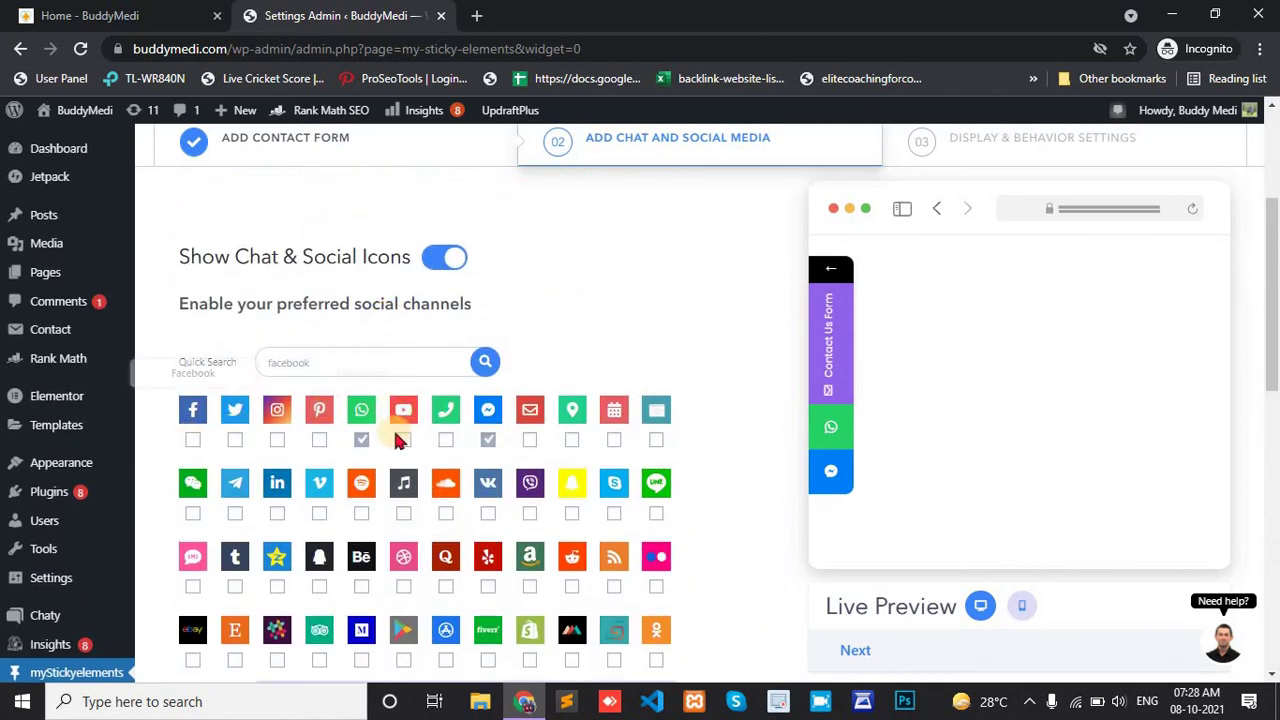
{"action": "scroll", "coordinate": [390, 440], "scroll_direction": "down", "scroll_amount": 1}
{"action": "scroll", "coordinate": [388, 440], "scroll_direction": "down", "scroll_amount": 1}
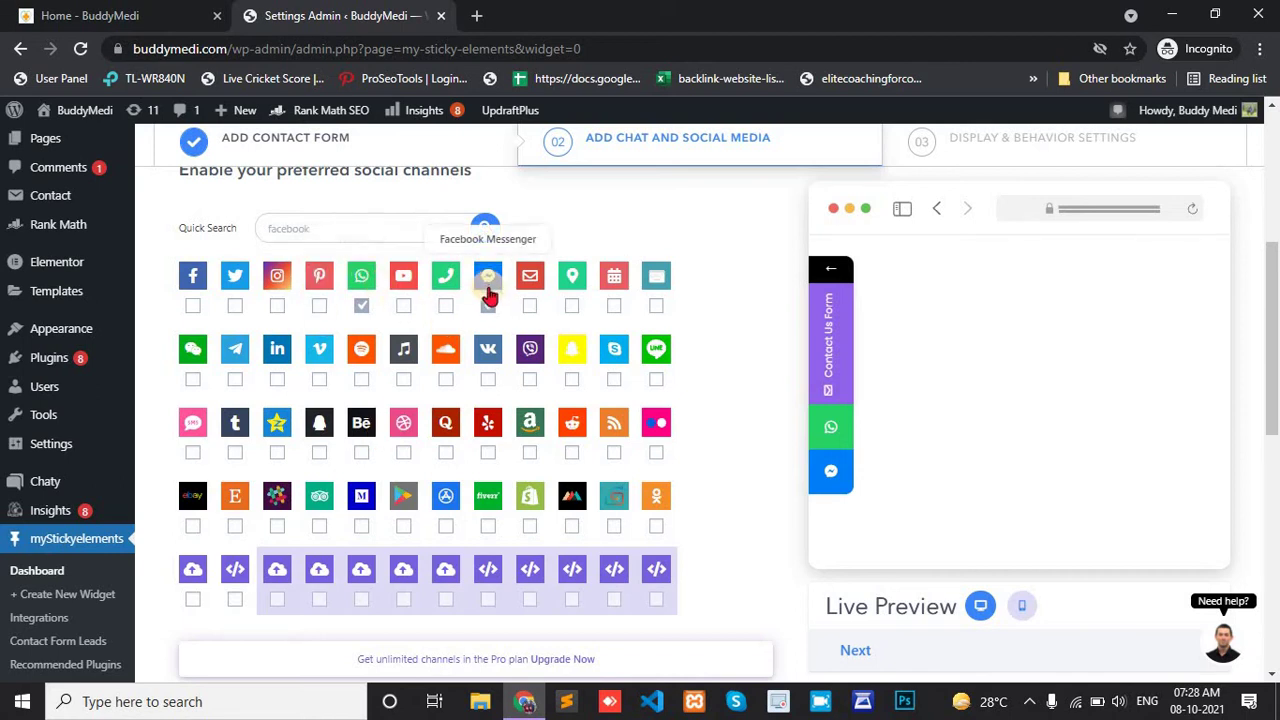
{"action": "scroll", "coordinate": [488, 292], "scroll_direction": "down", "scroll_amount": 6}
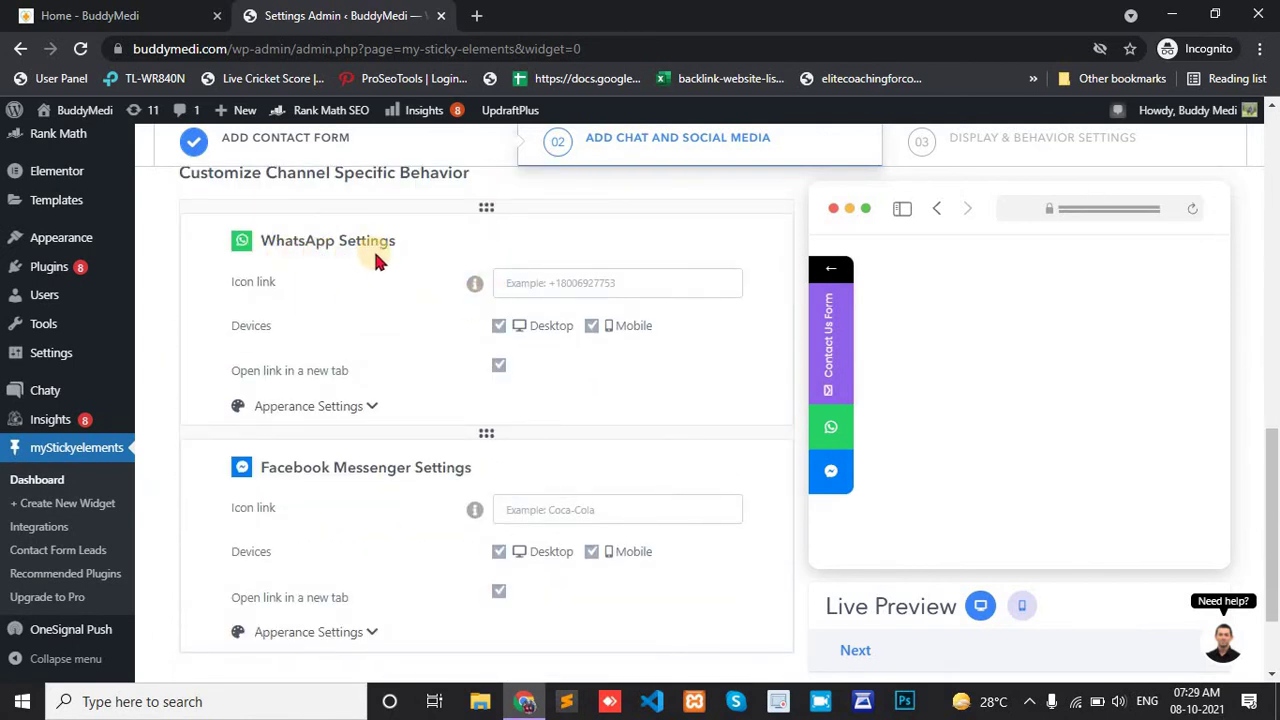
Enter the WhatsApp phone number and Messenger username, then continue to Display & Behavior Settings.
{"action": "left_click", "coordinate": [541, 292]}
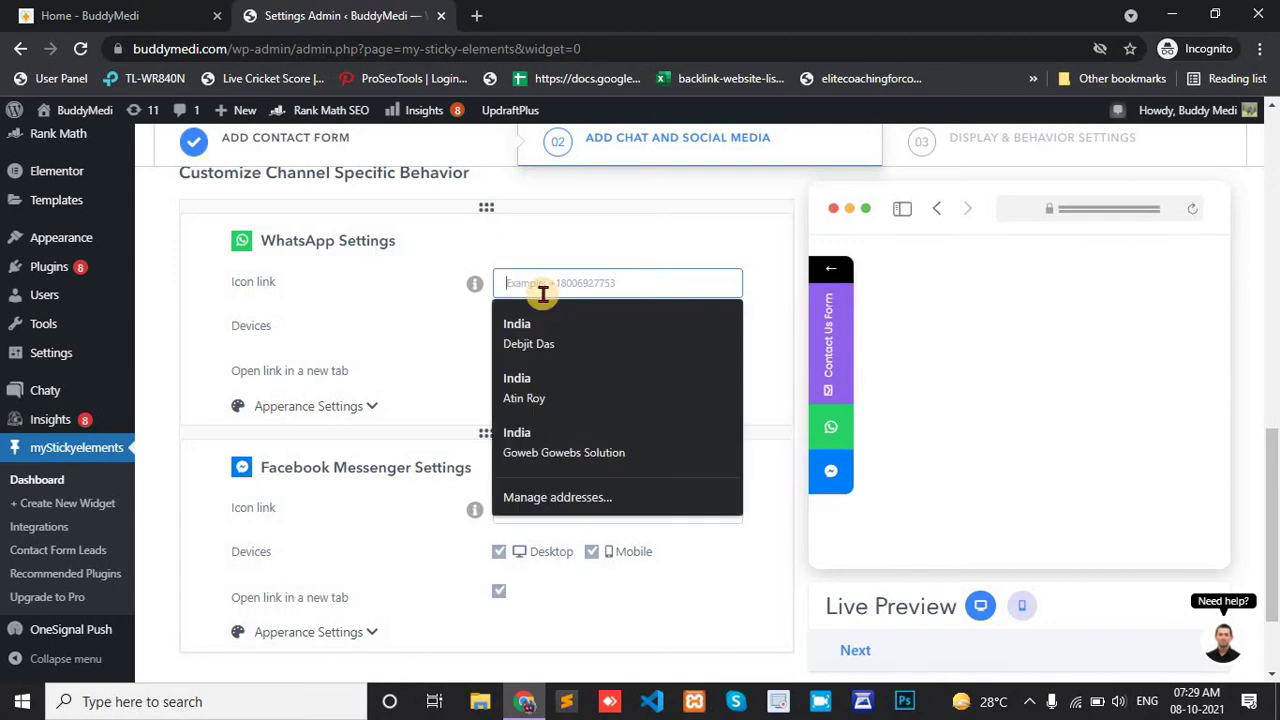
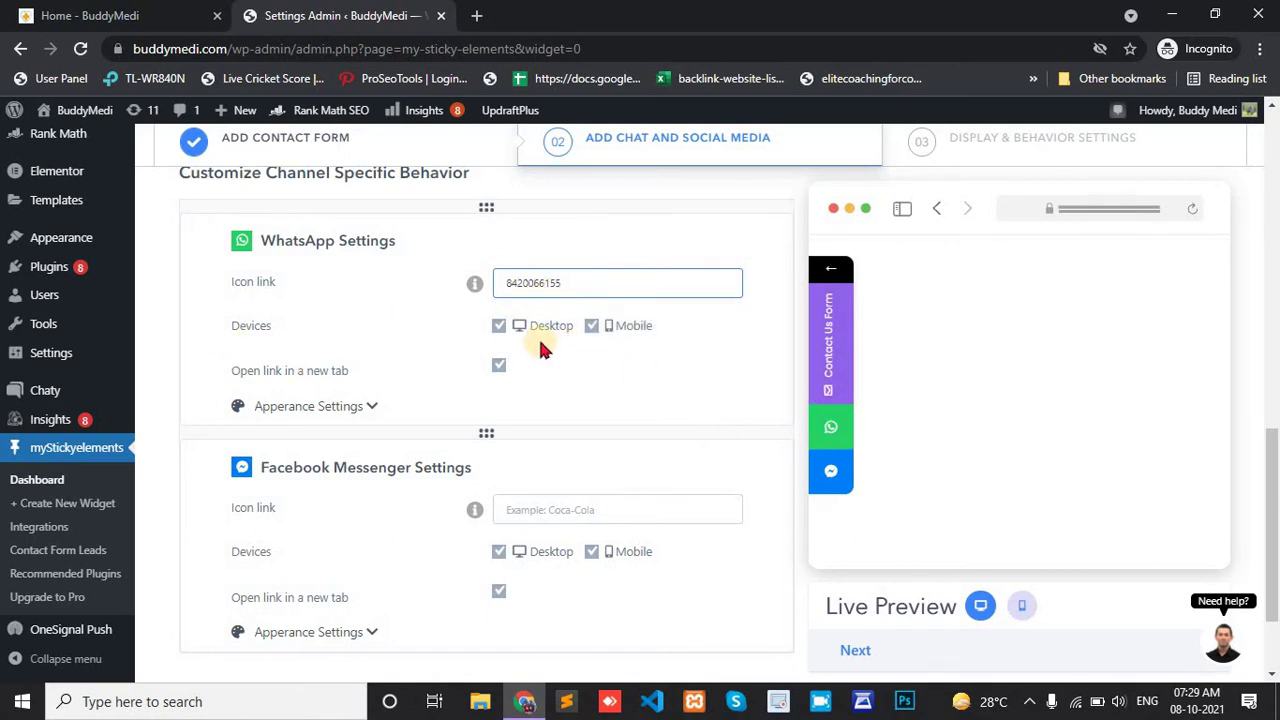
{"action": "scroll", "coordinate": [637, 347], "scroll_direction": "down", "scroll_amount": 1}
{"action": "scroll", "coordinate": [497, 365], "scroll_direction": "down", "scroll_amount": 1}
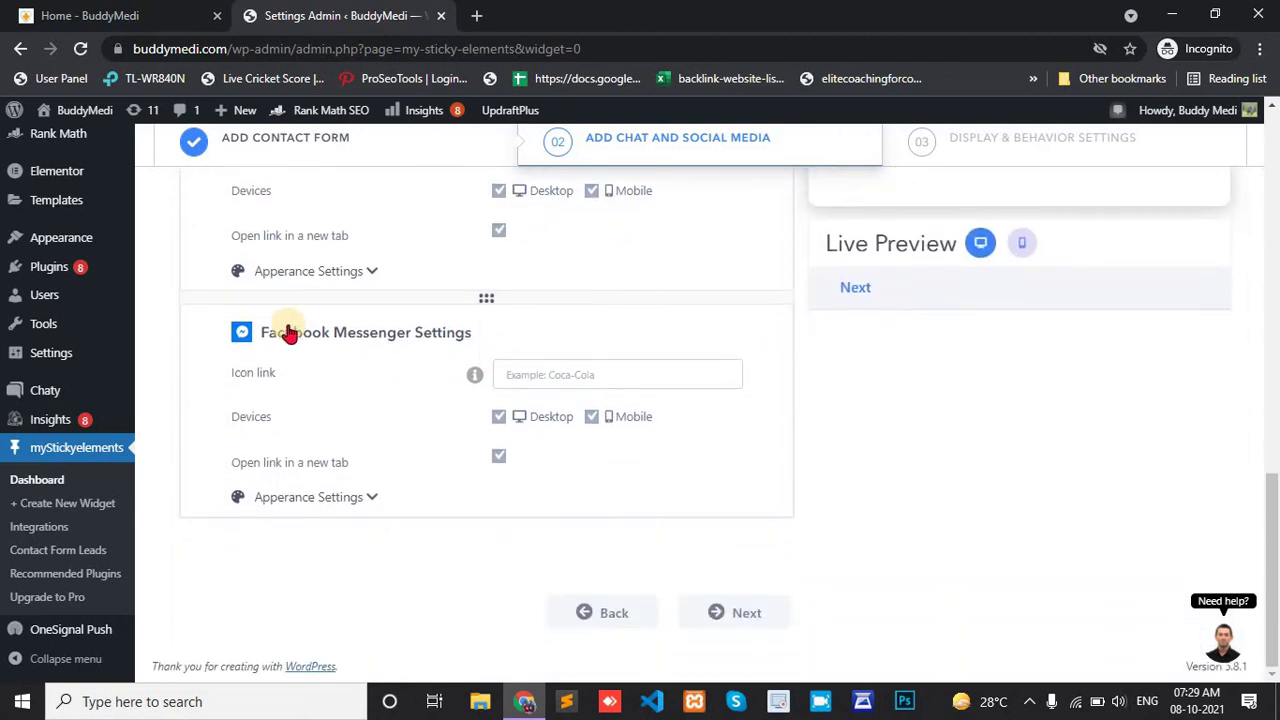
{"action": "left_click", "coordinate": [566, 374]}
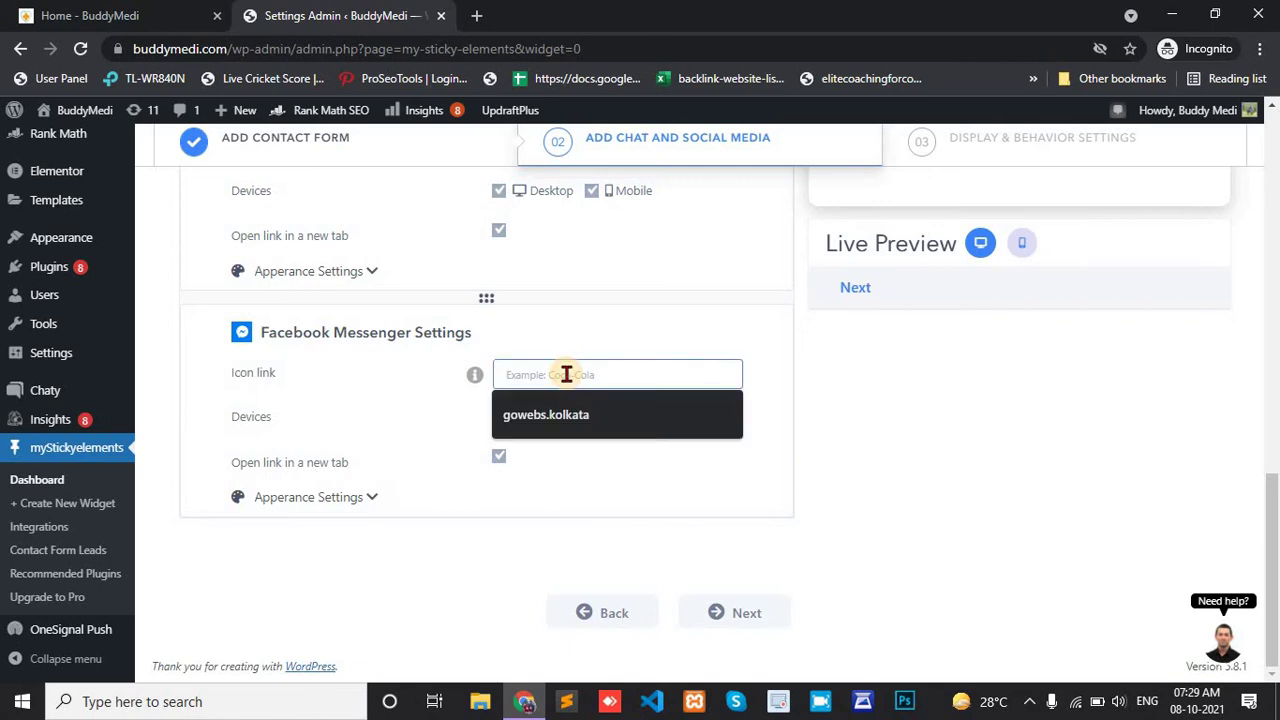
{"action": "type", "text": "debjit.kolkata"}
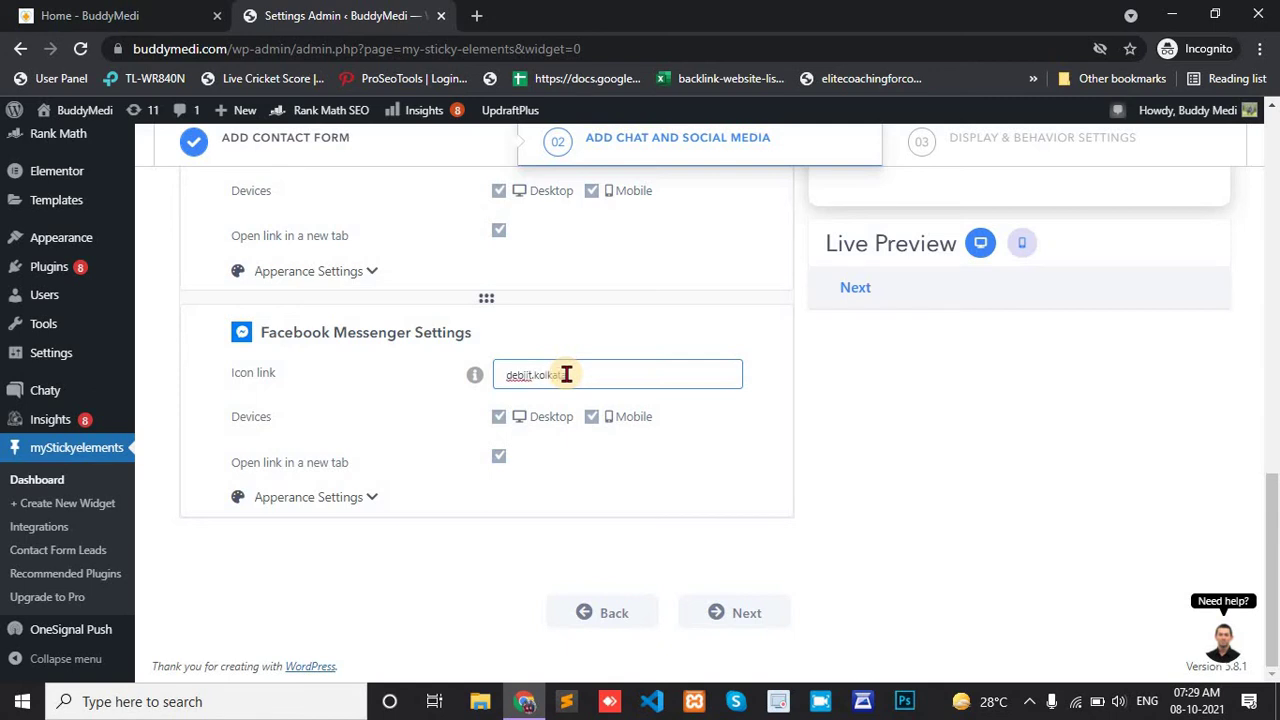
{"action": "left_click", "coordinate": [743, 614]}
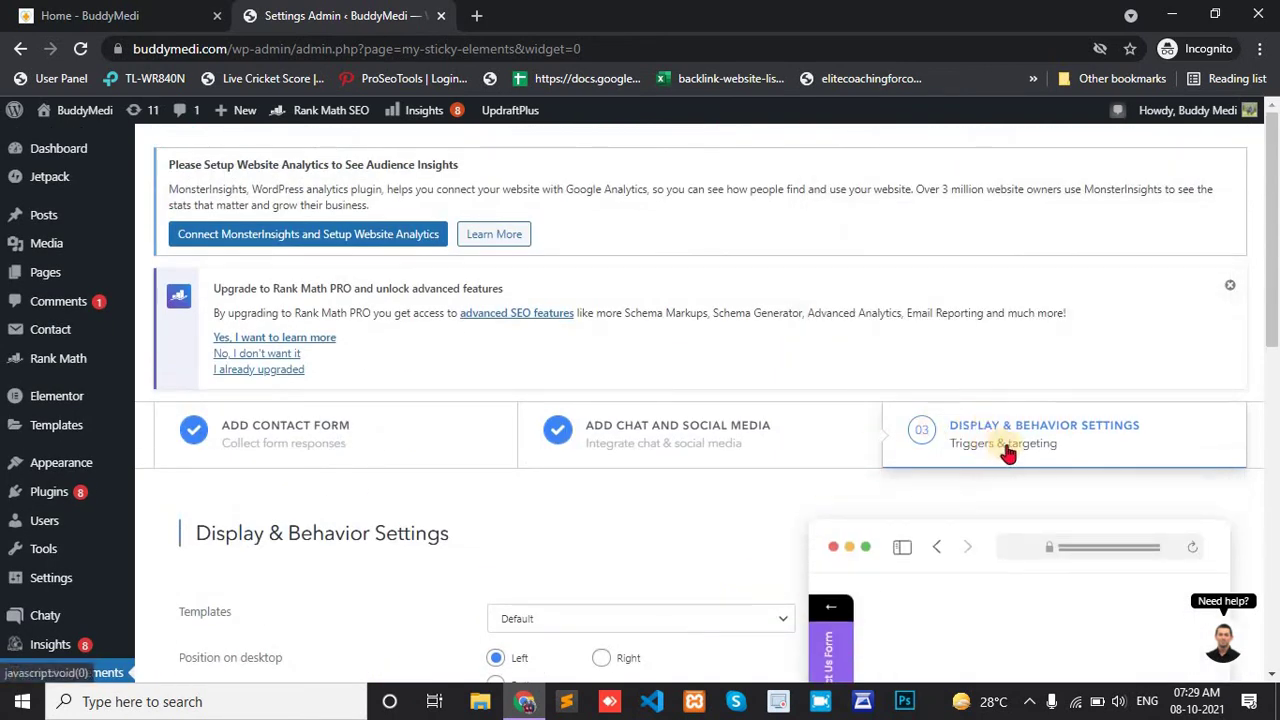
Preview the Sharp, Rounded, Leaf, Round and Diamond templates, then keep the Default template.
{"action": "scroll", "coordinate": [603, 383], "scroll_direction": "down", "scroll_amount": 3}
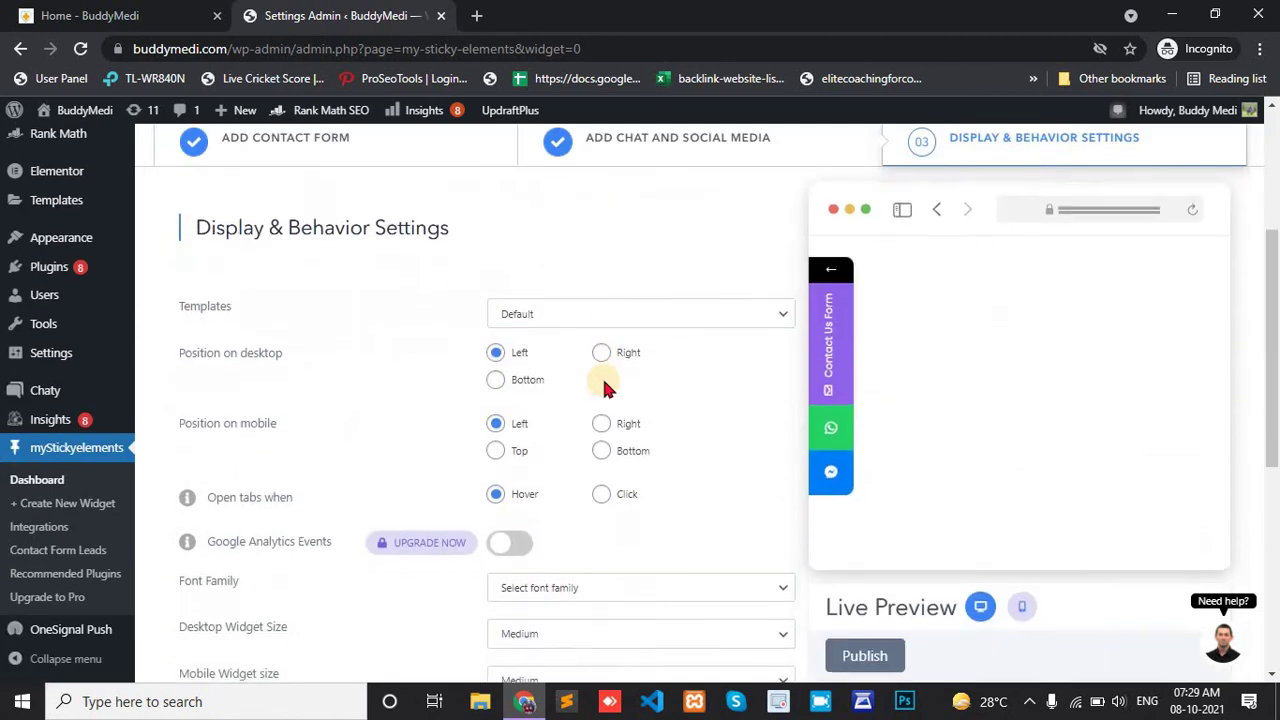
{"action": "left_click", "coordinate": [584, 318]}
{"action": "left_click", "coordinate": [527, 352]}
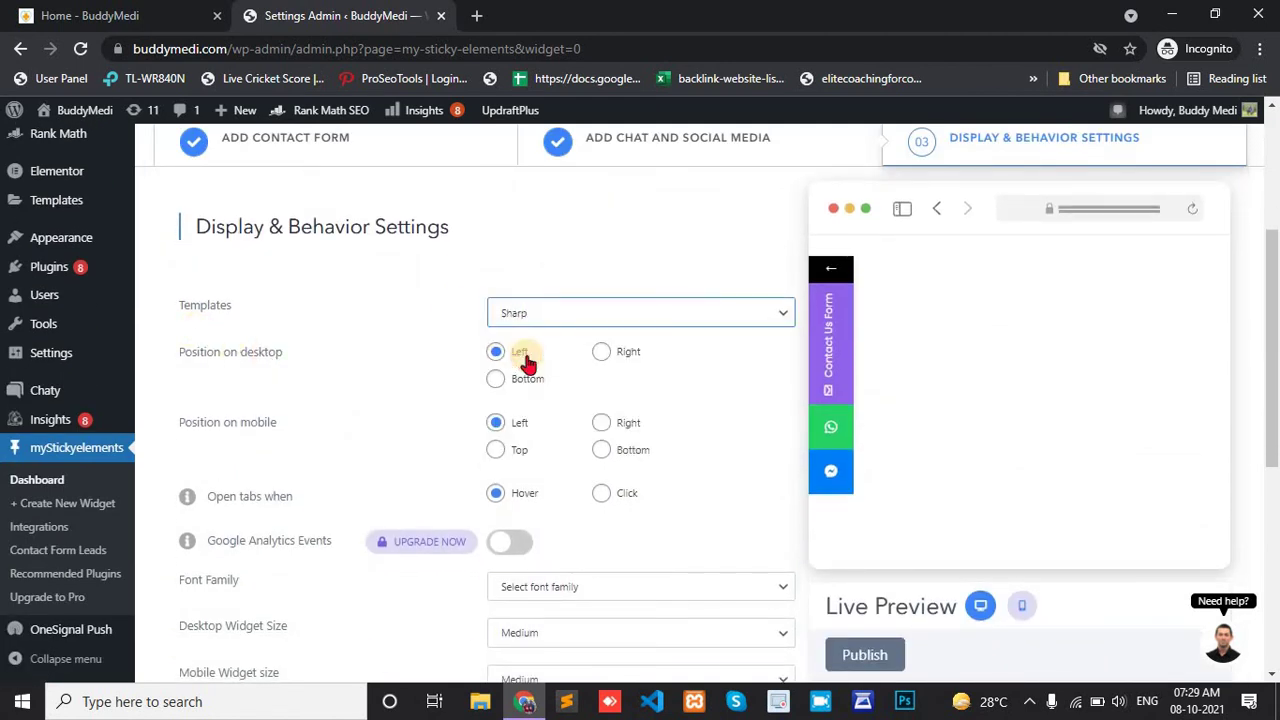
{"action": "left_click", "coordinate": [540, 316]}
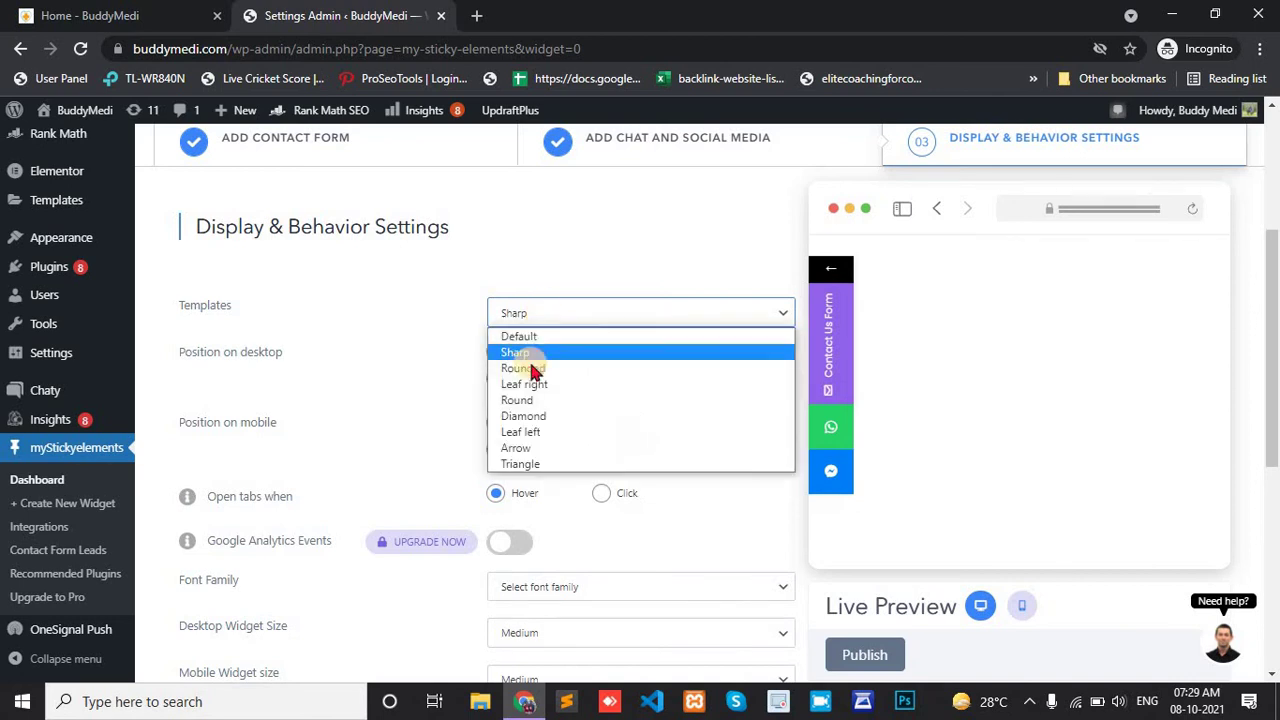
{"action": "left_click", "coordinate": [532, 369]}
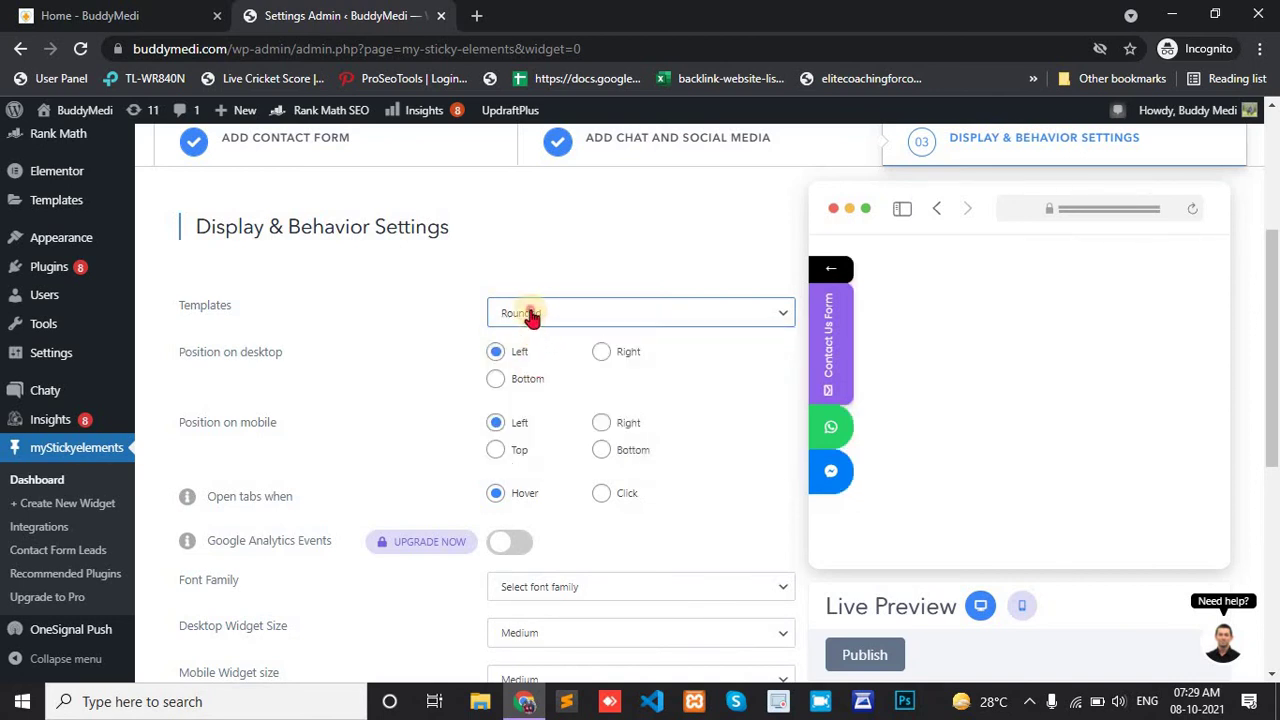
{"action": "left_click", "coordinate": [529, 314]}
{"action": "left_click", "coordinate": [527, 386]}
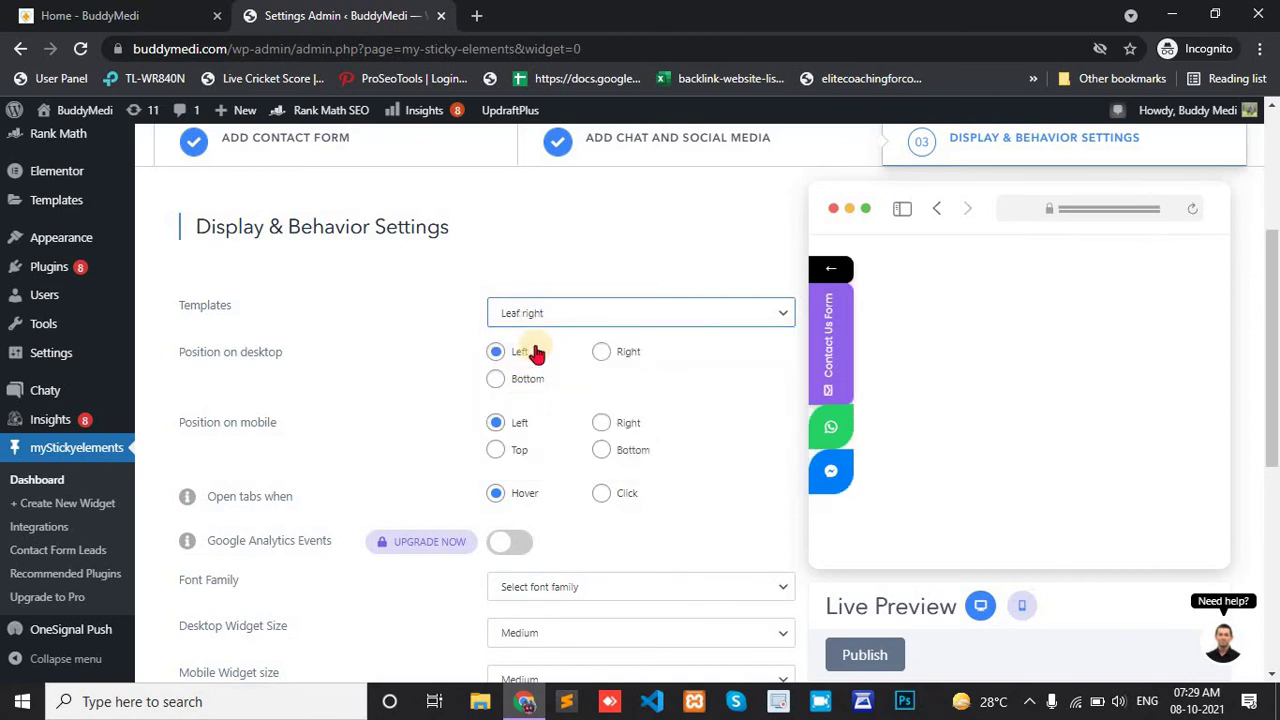
{"action": "left_click", "coordinate": [518, 312]}
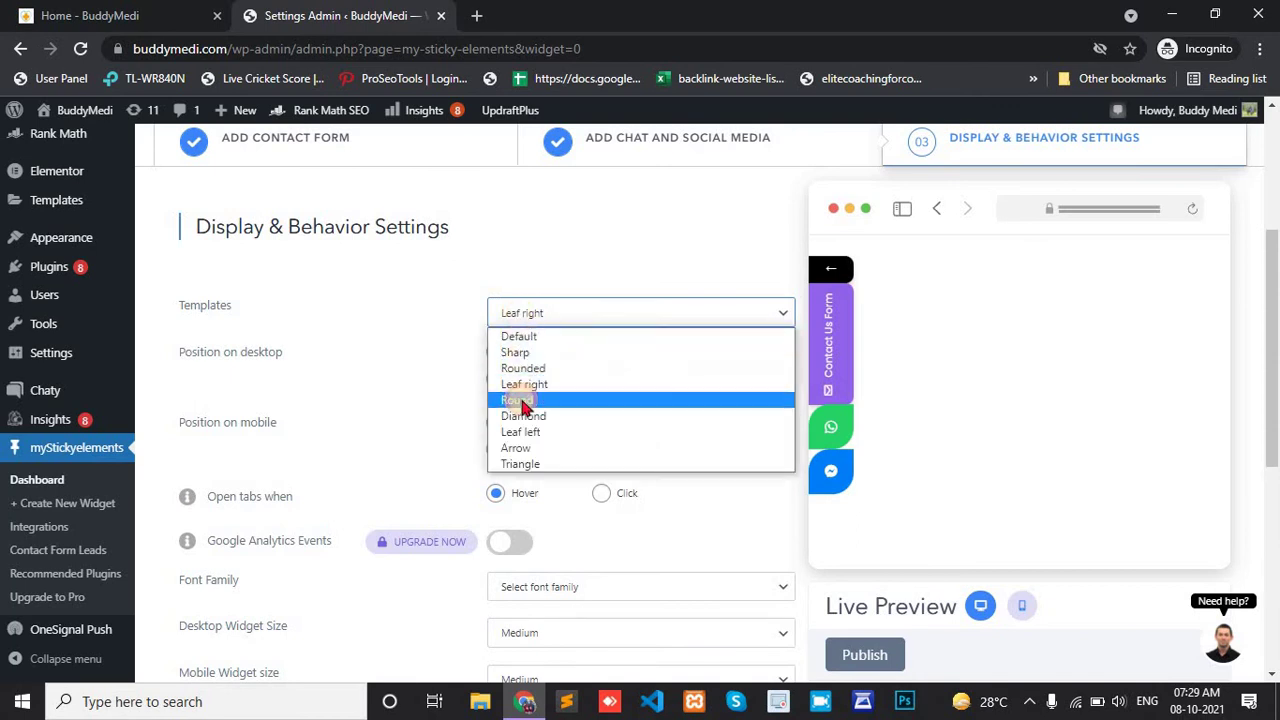
{"action": "left_click", "coordinate": [520, 403]}
{"action": "left_click", "coordinate": [529, 318]}
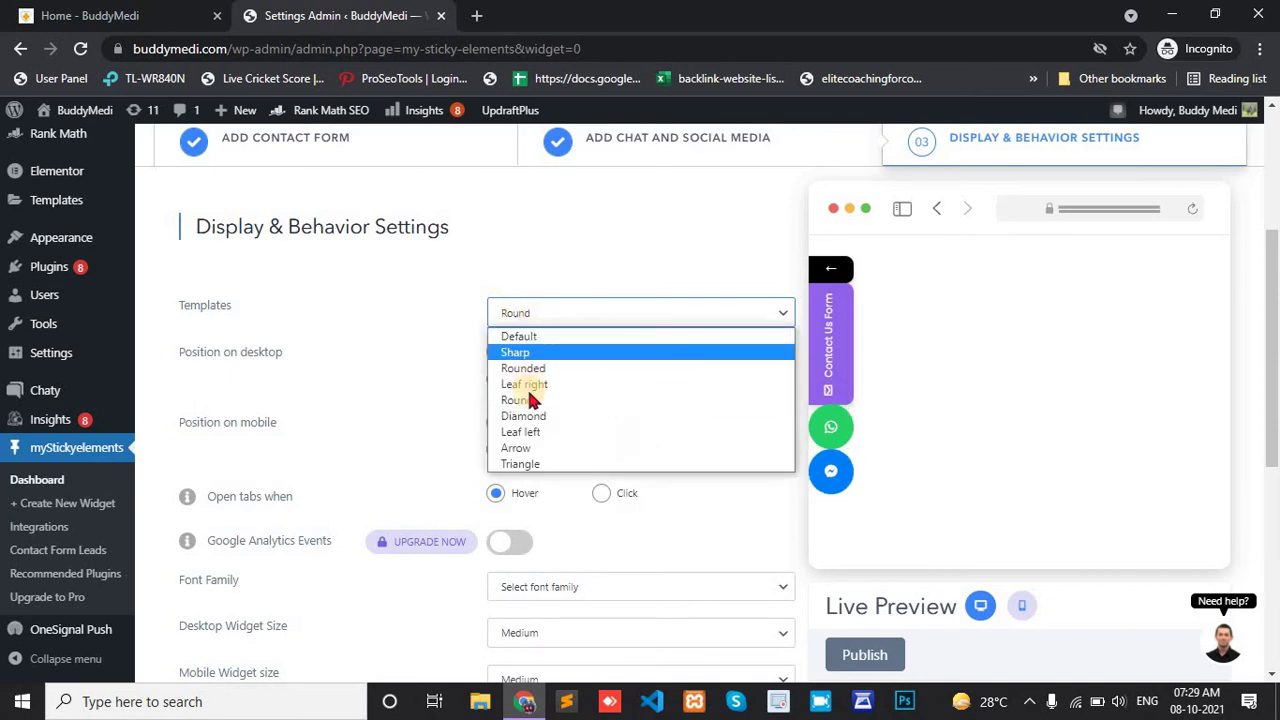
{"action": "left_click", "coordinate": [523, 416]}
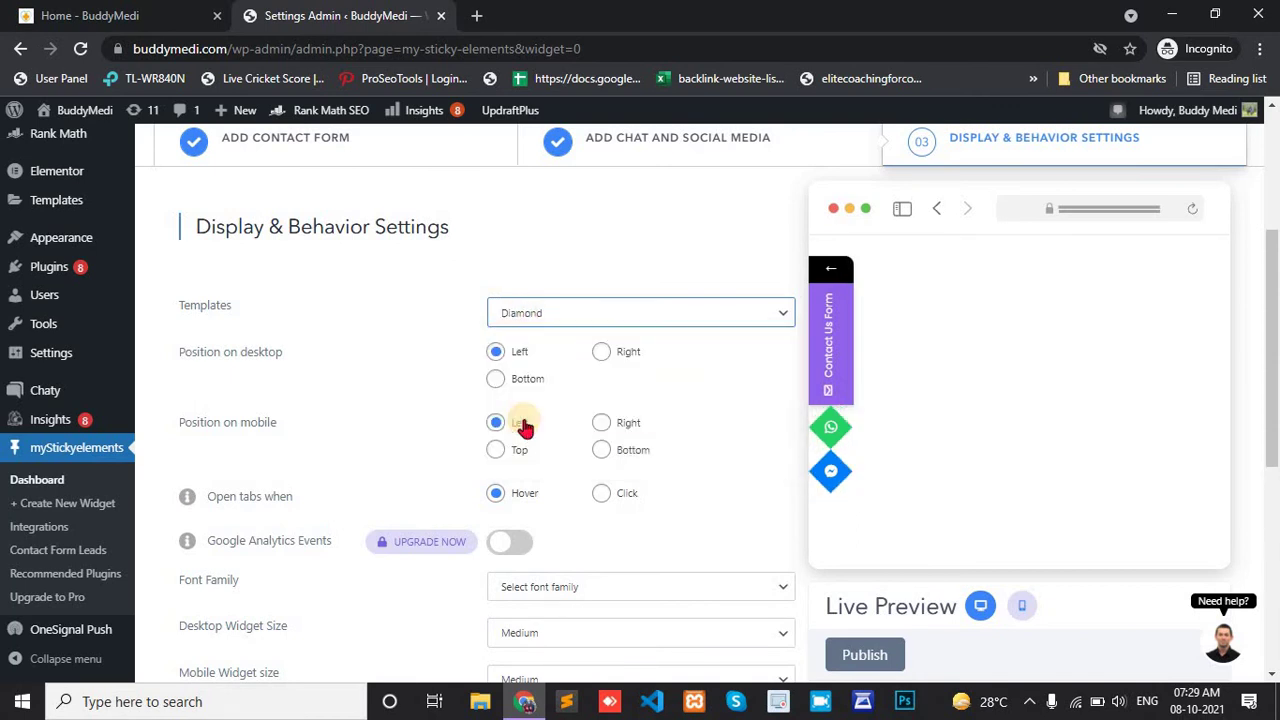
{"action": "left_click", "coordinate": [540, 314]}
{"action": "left_click", "coordinate": [521, 432]}
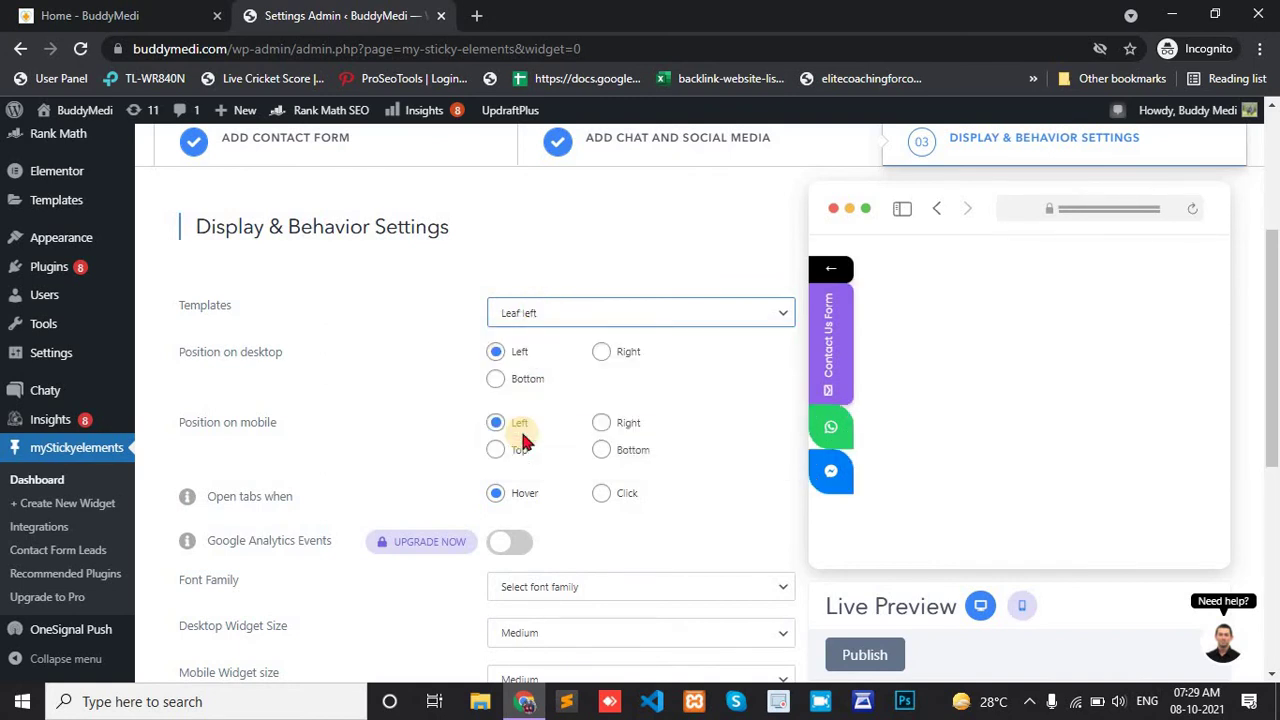
{"action": "left_click", "coordinate": [520, 313]}
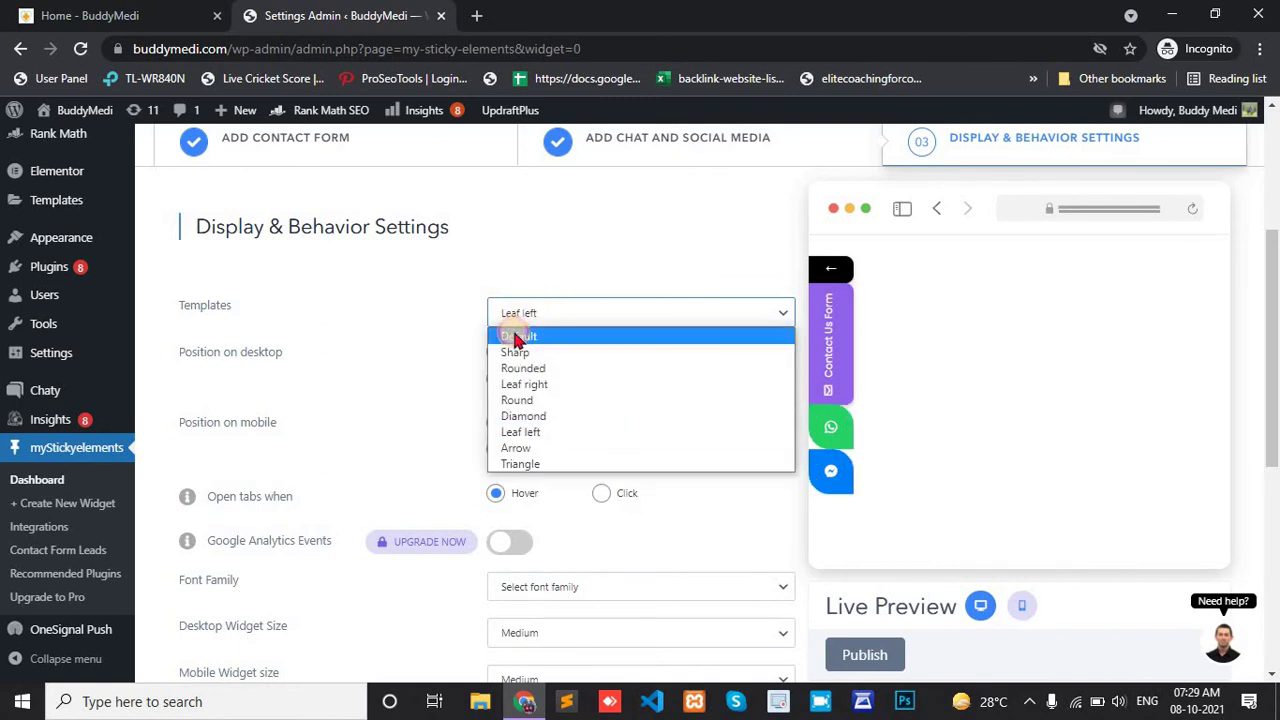
{"action": "left_click", "coordinate": [516, 337]}
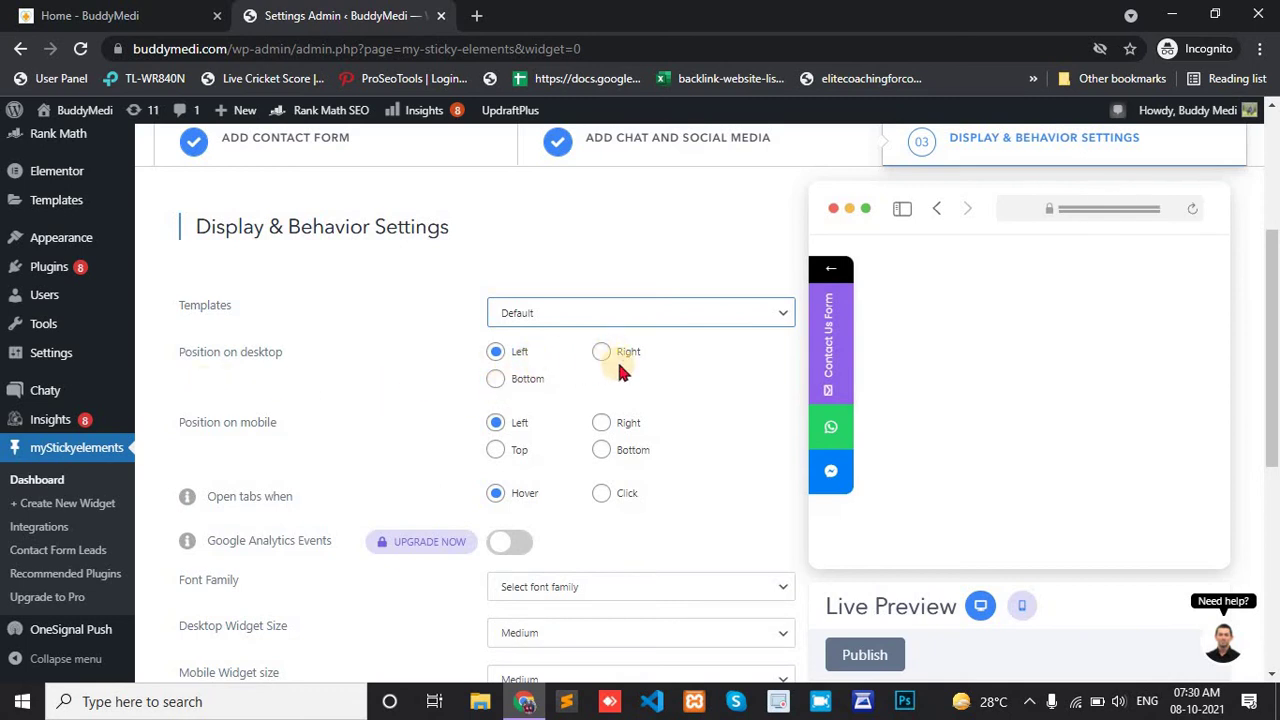
{"action": "scroll", "coordinate": [482, 387], "scroll_direction": "down", "scroll_amount": 1}
{"action": "scroll", "coordinate": [308, 405], "scroll_direction": "down", "scroll_amount": 2}
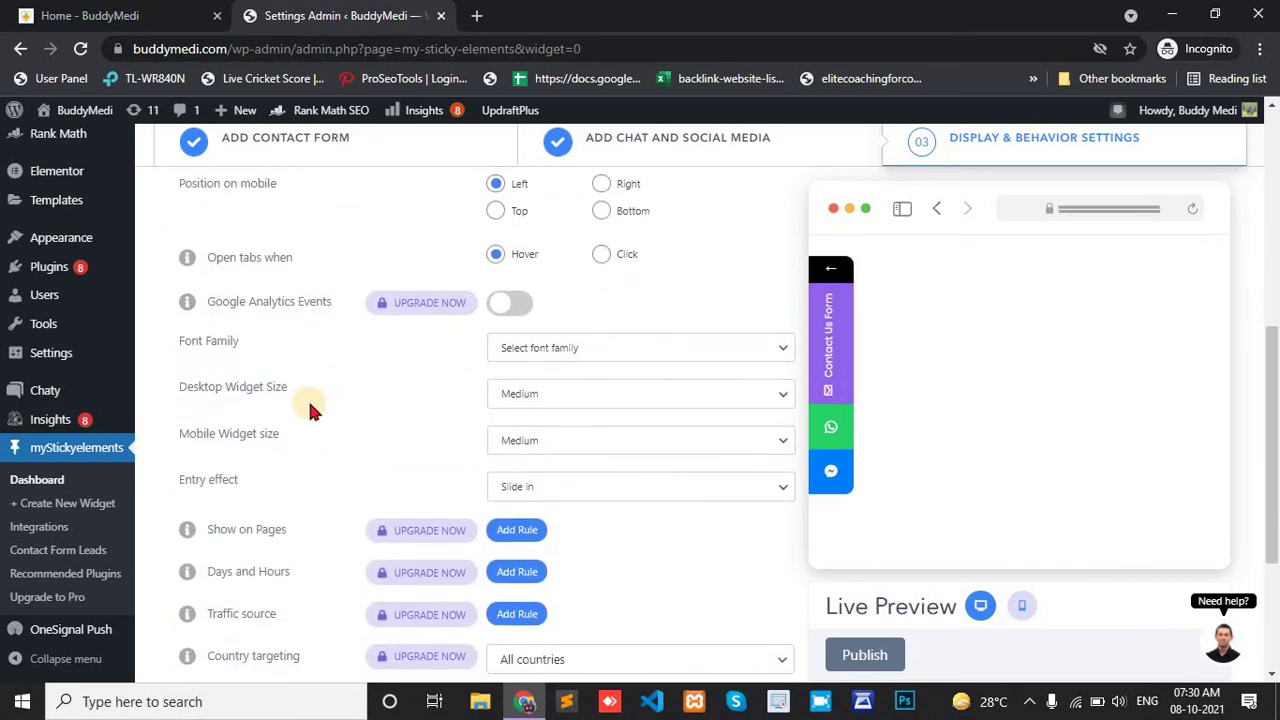
{"action": "scroll", "coordinate": [308, 408], "scroll_direction": "down", "scroll_amount": 1}
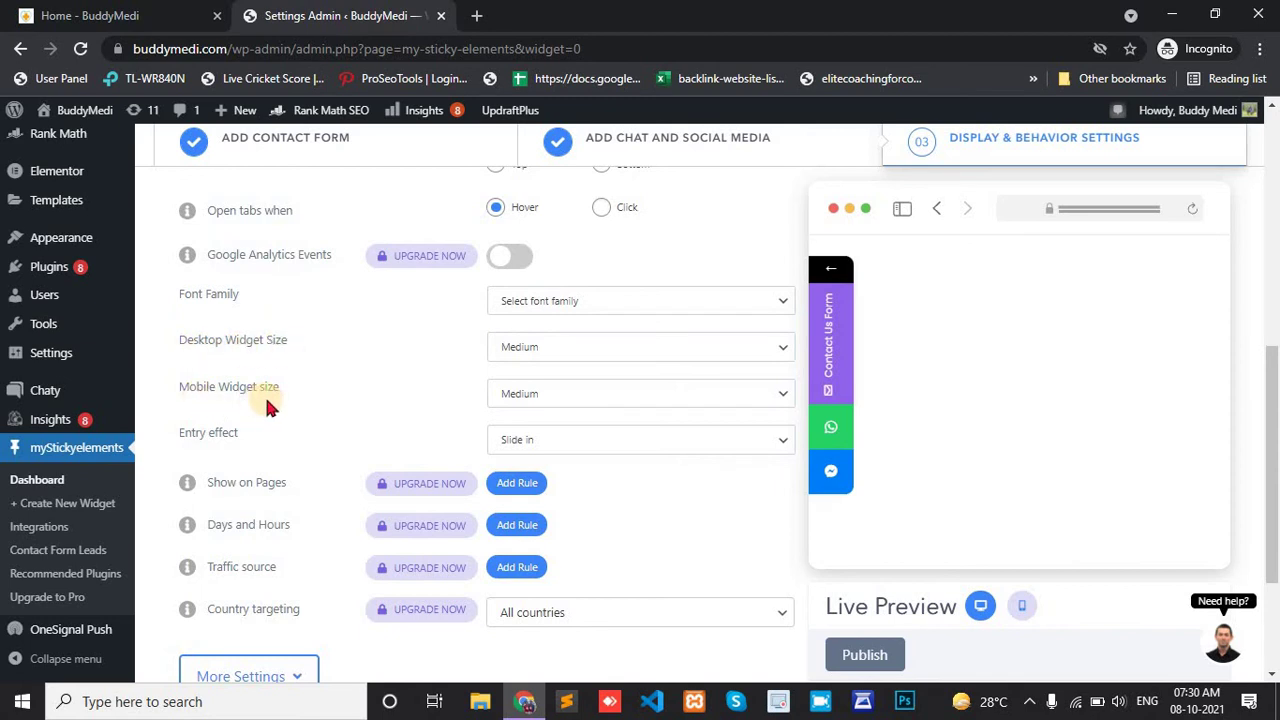
{"action": "scroll", "coordinate": [277, 394], "scroll_direction": "down", "scroll_amount": 3}
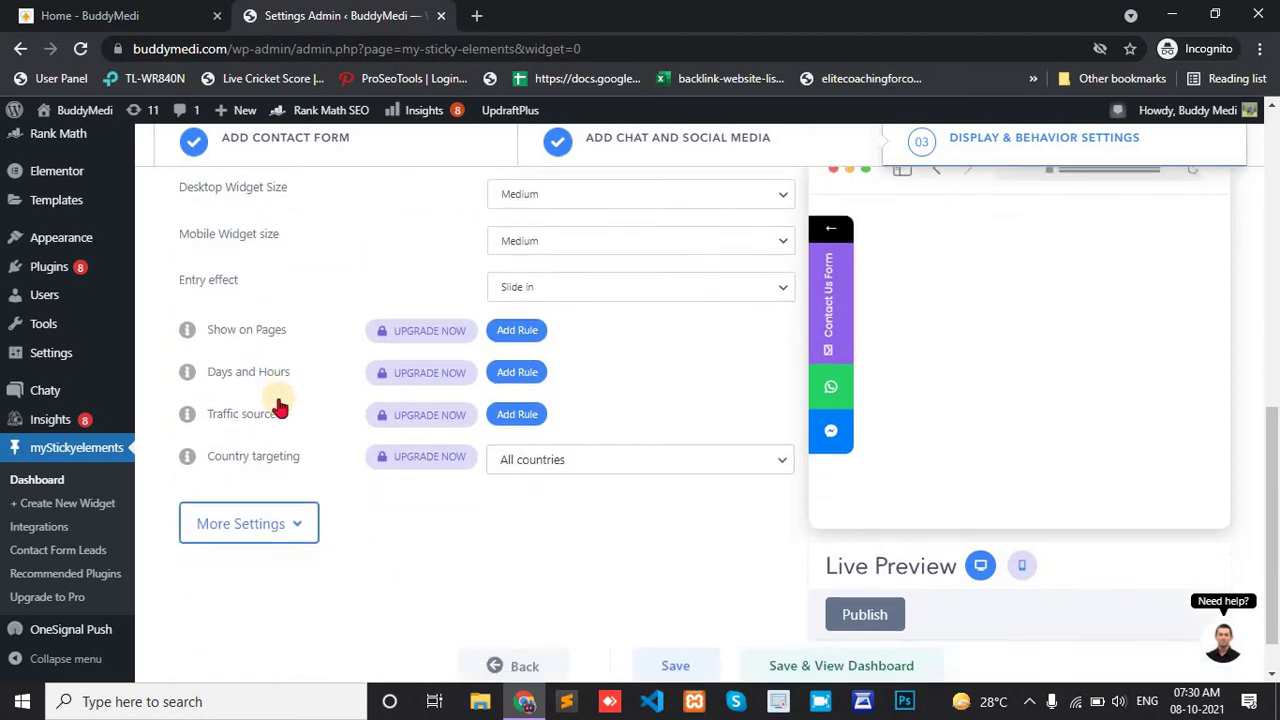
{"action": "scroll", "coordinate": [800, 648], "scroll_direction": "down", "scroll_amount": 1}
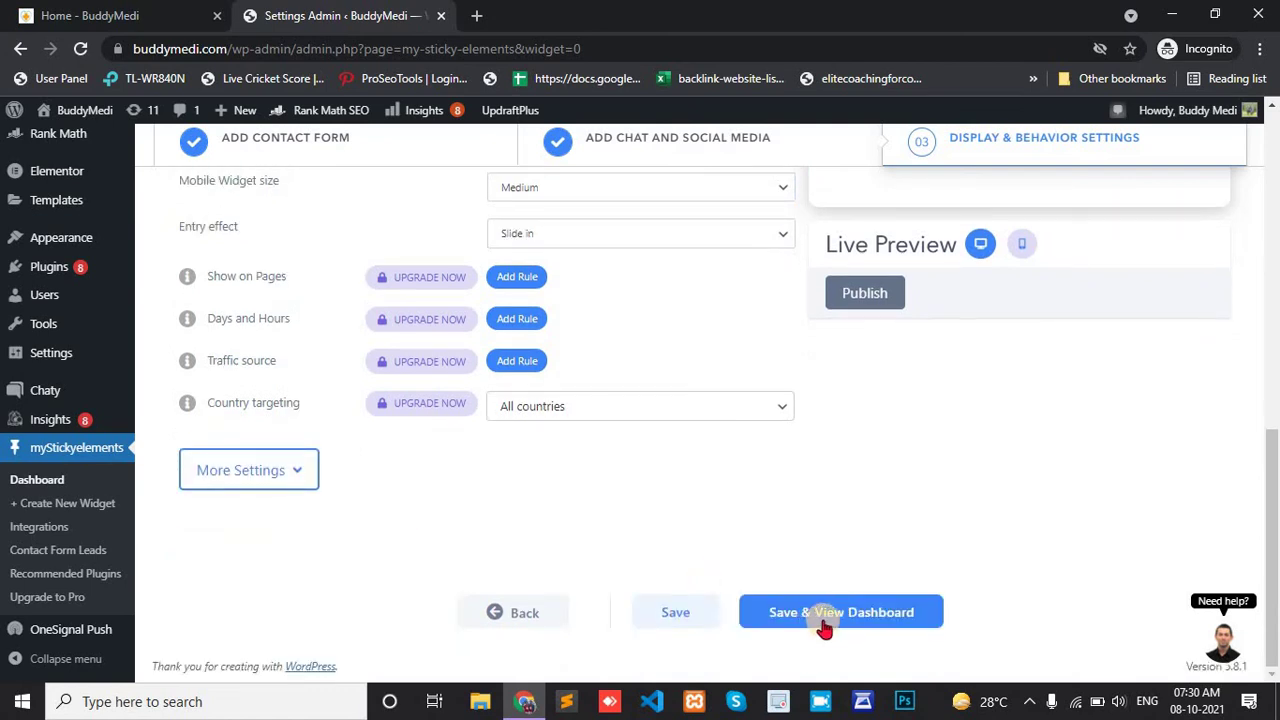
Save the widget and dismiss the 'First Widget Successfully Added' popup on the dashboard.
{"action": "left_click", "coordinate": [828, 618]}
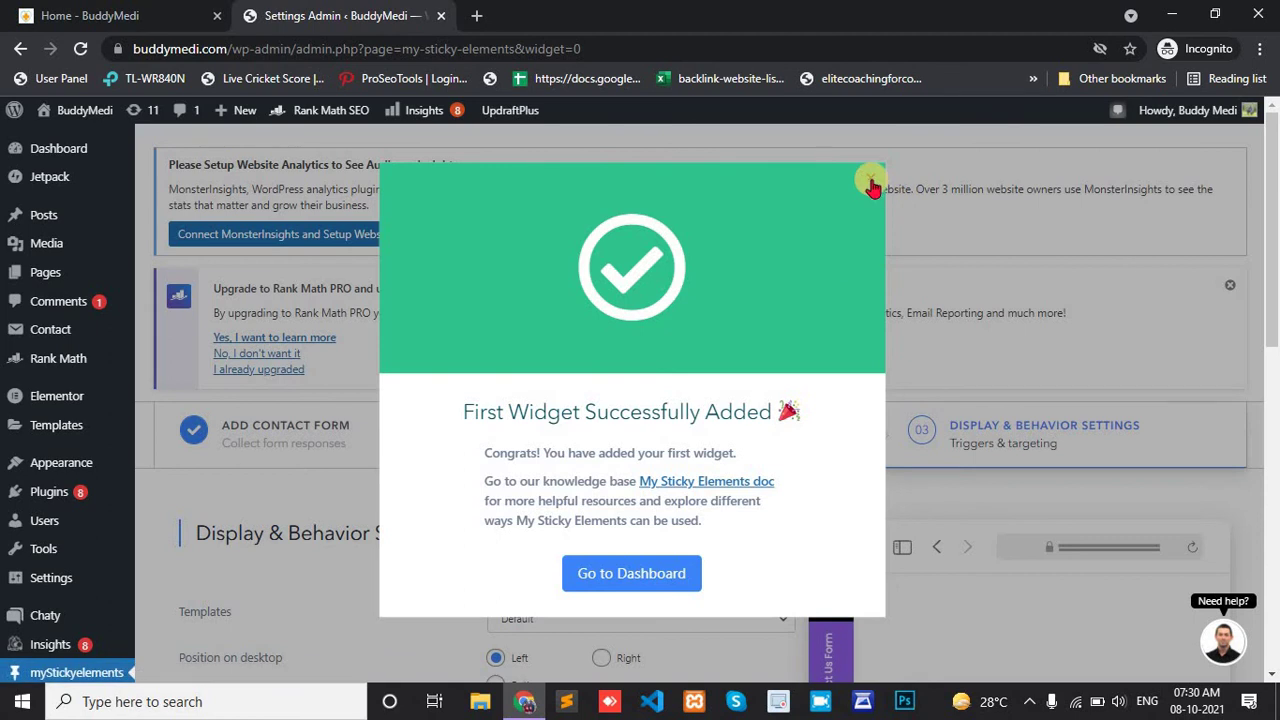
{"action": "left_click", "coordinate": [871, 183]}
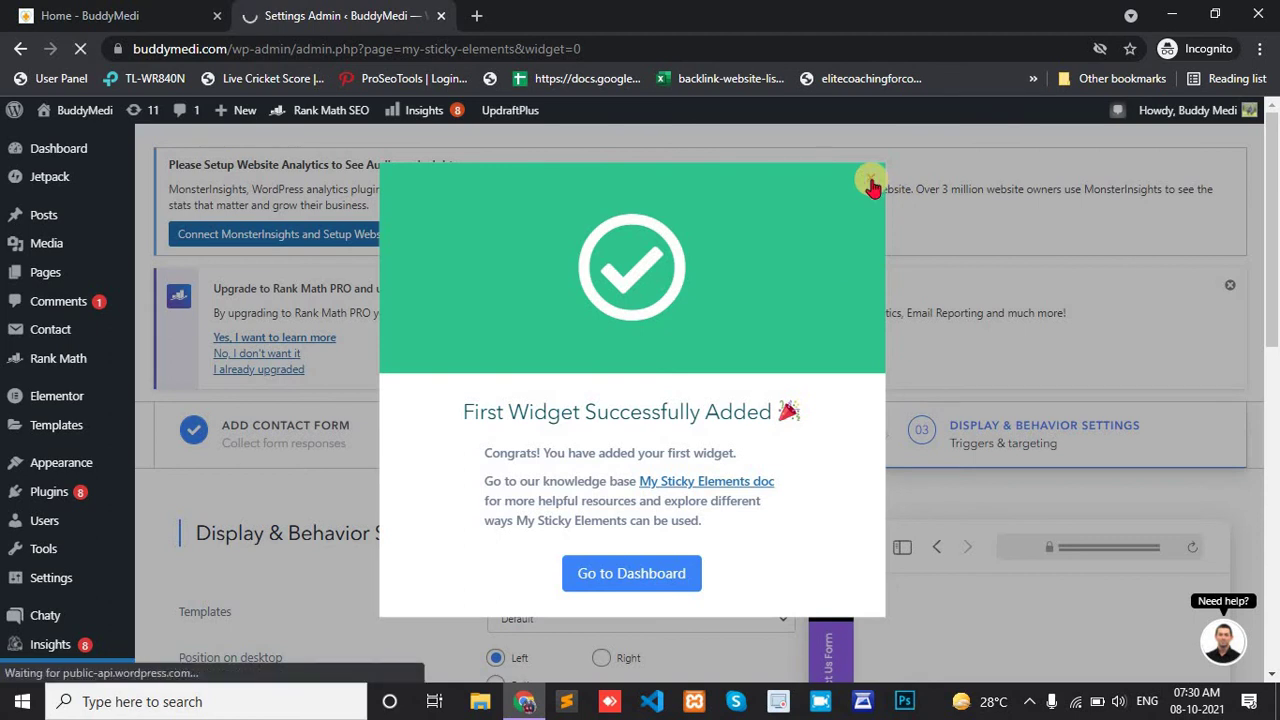
{"action": "scroll", "coordinate": [572, 418], "scroll_direction": "down", "scroll_amount": 1}
{"action": "scroll", "coordinate": [574, 425], "scroll_direction": "down", "scroll_amount": 1}
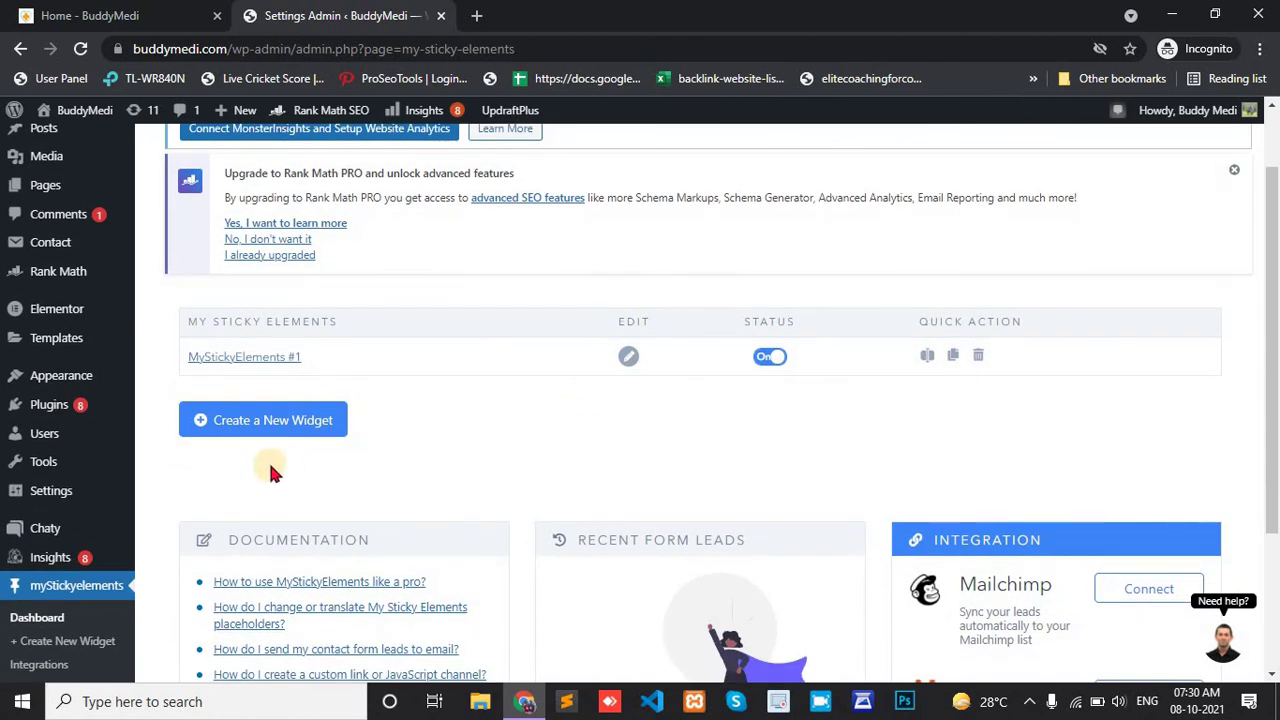
{"action": "scroll", "coordinate": [272, 470], "scroll_direction": "up", "scroll_amount": 1}
{"action": "scroll", "coordinate": [272, 470], "scroll_direction": "up", "scroll_amount": 1}
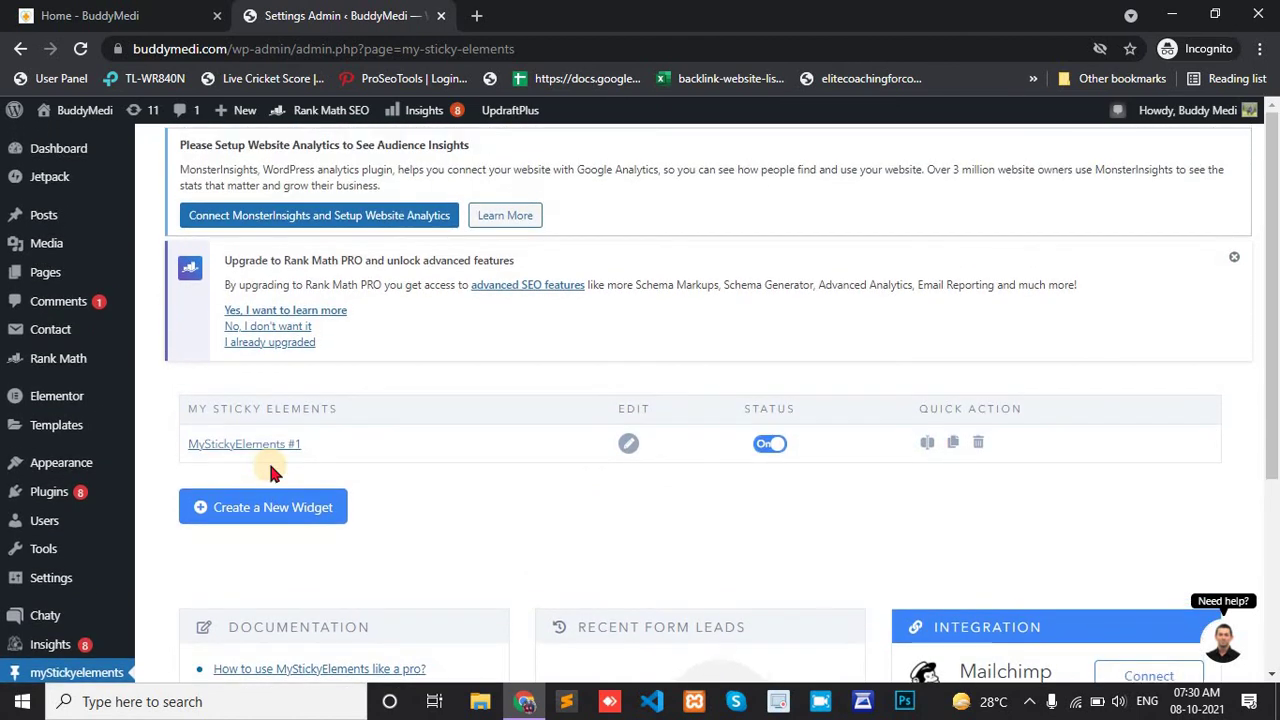
{"action": "right_click", "coordinate": [100, 117]}
Open BuddyMedi in a new tab and test its Contact Us Form, WhatsApp and Messenger tabs.
{"action": "left_click", "coordinate": [117, 128]}
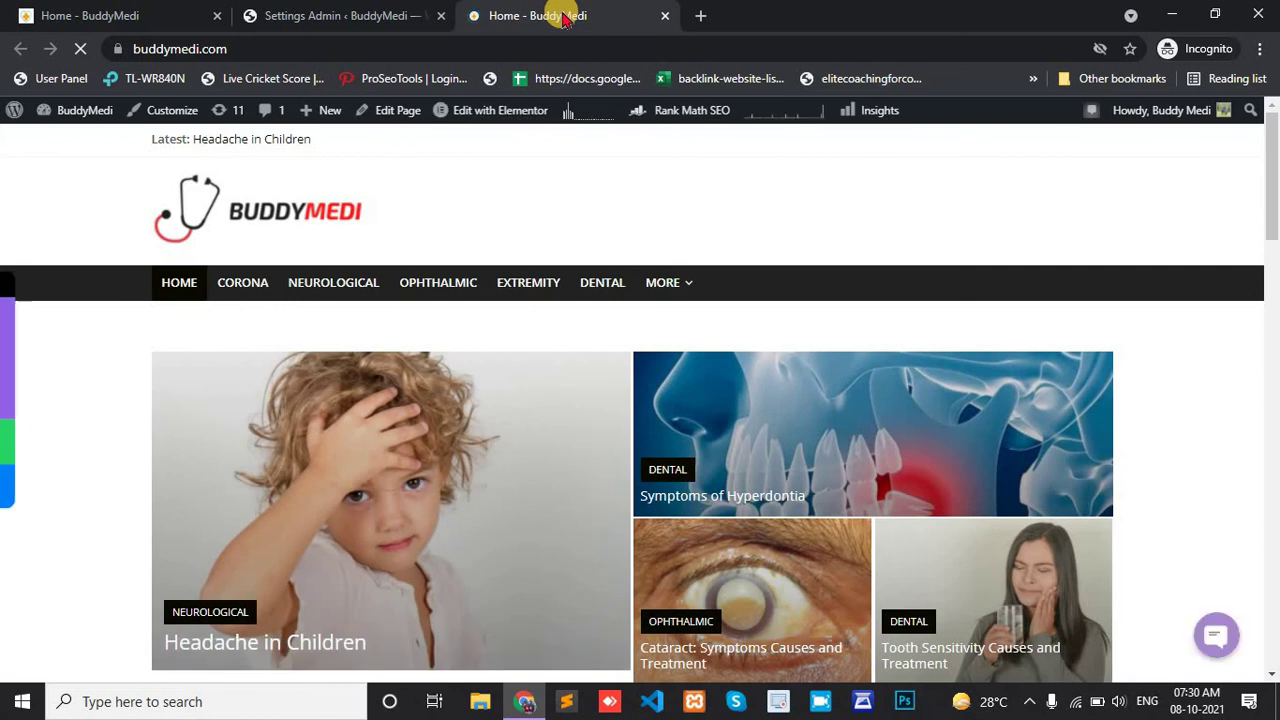
{"action": "left_click", "coordinate": [25, 362]}
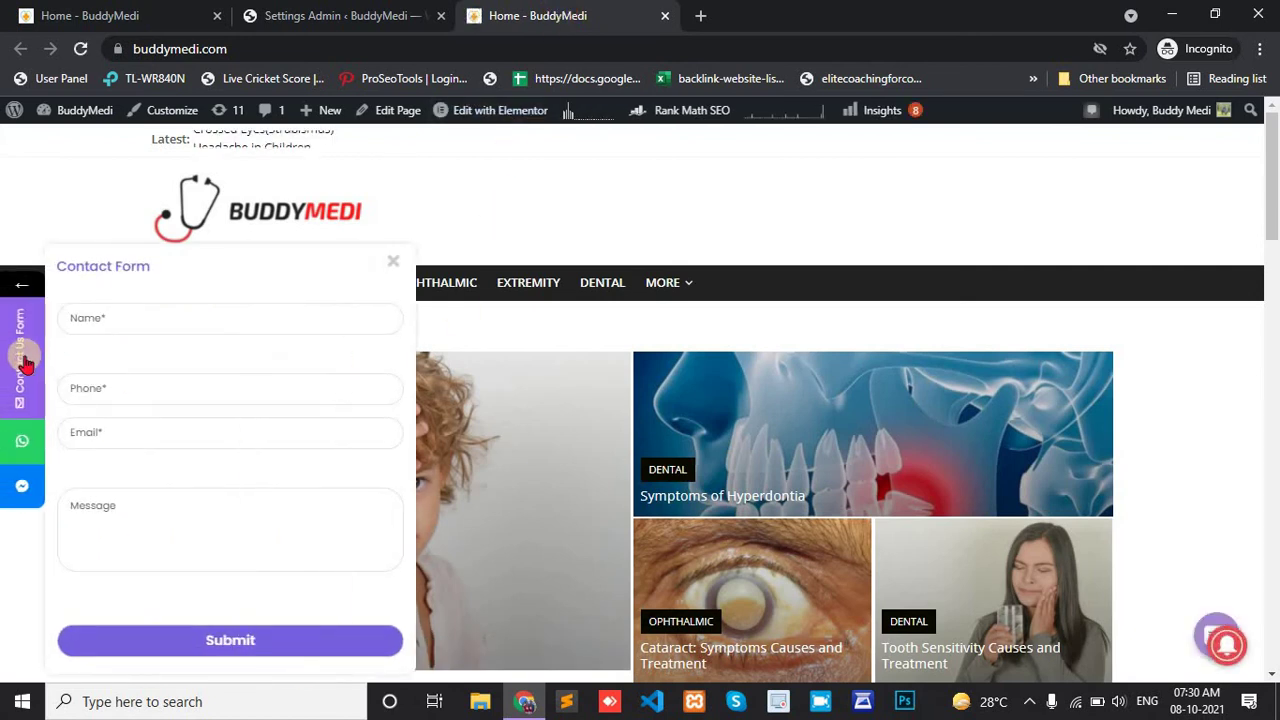
{"action": "left_click", "coordinate": [16, 446]}
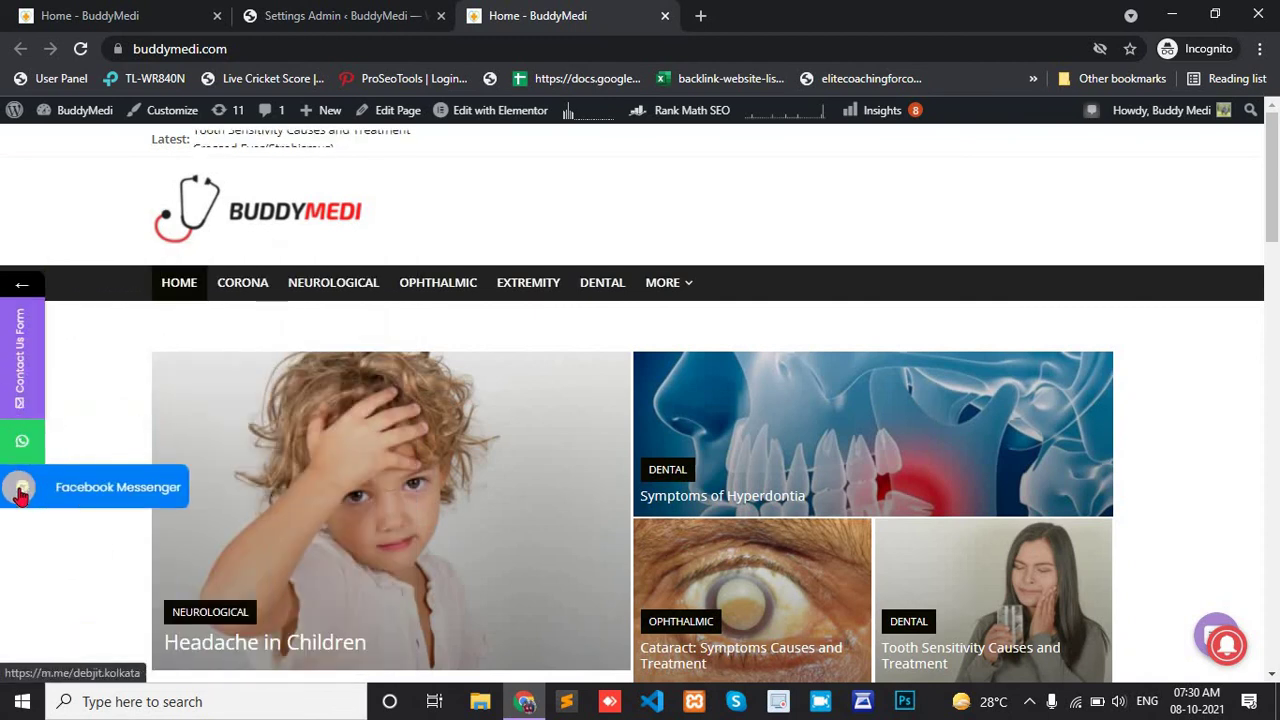
{"action": "left_click", "coordinate": [24, 398]}
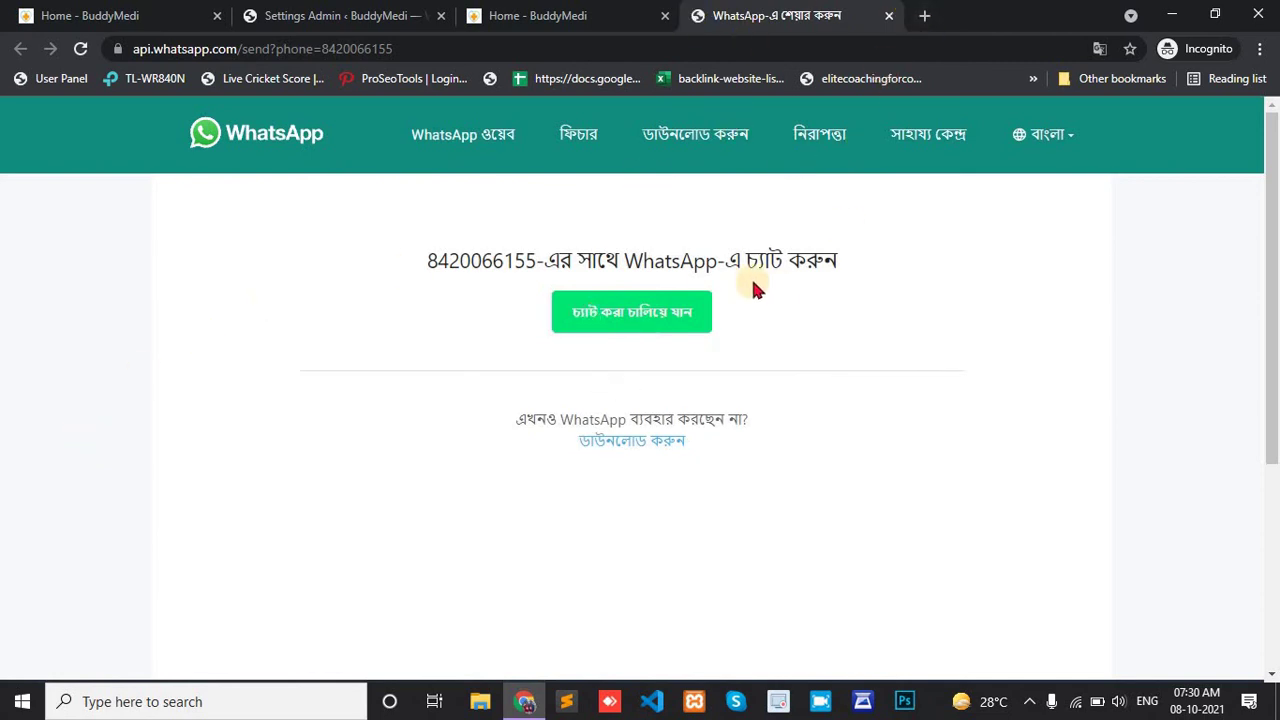
{"action": "left_click", "coordinate": [571, 14]}
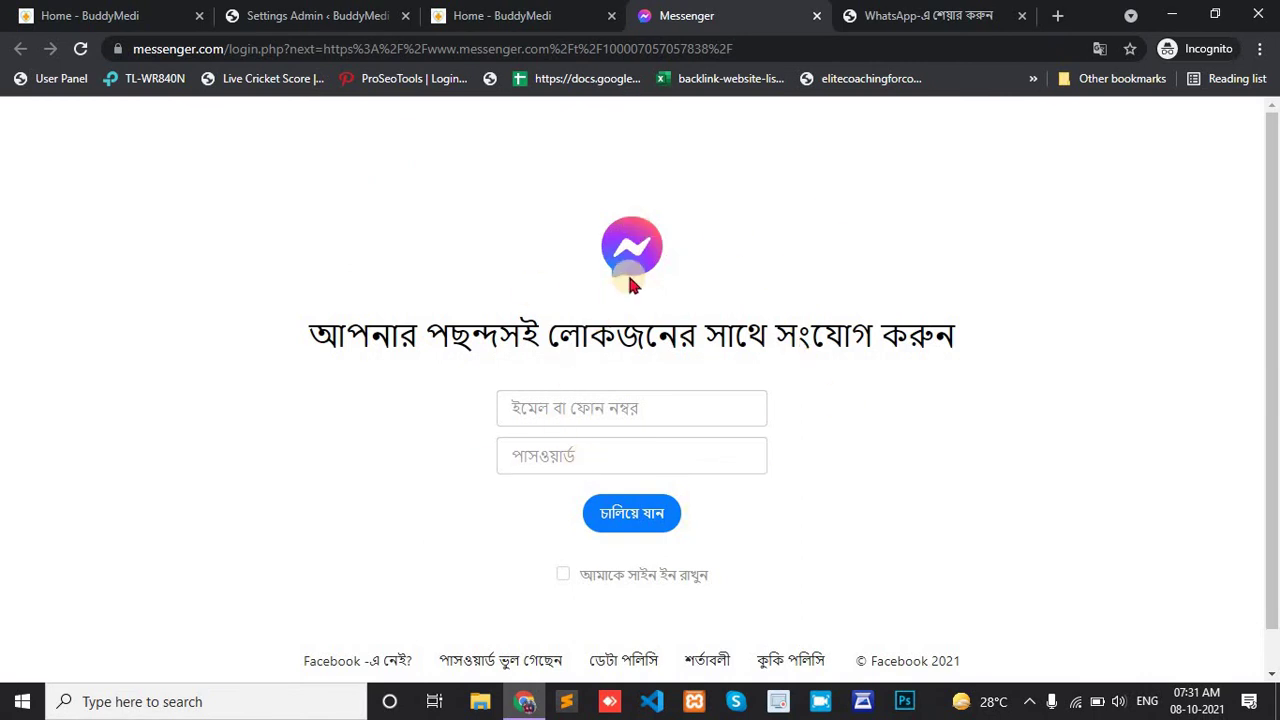
{"action": "left_click", "coordinate": [510, 15]}
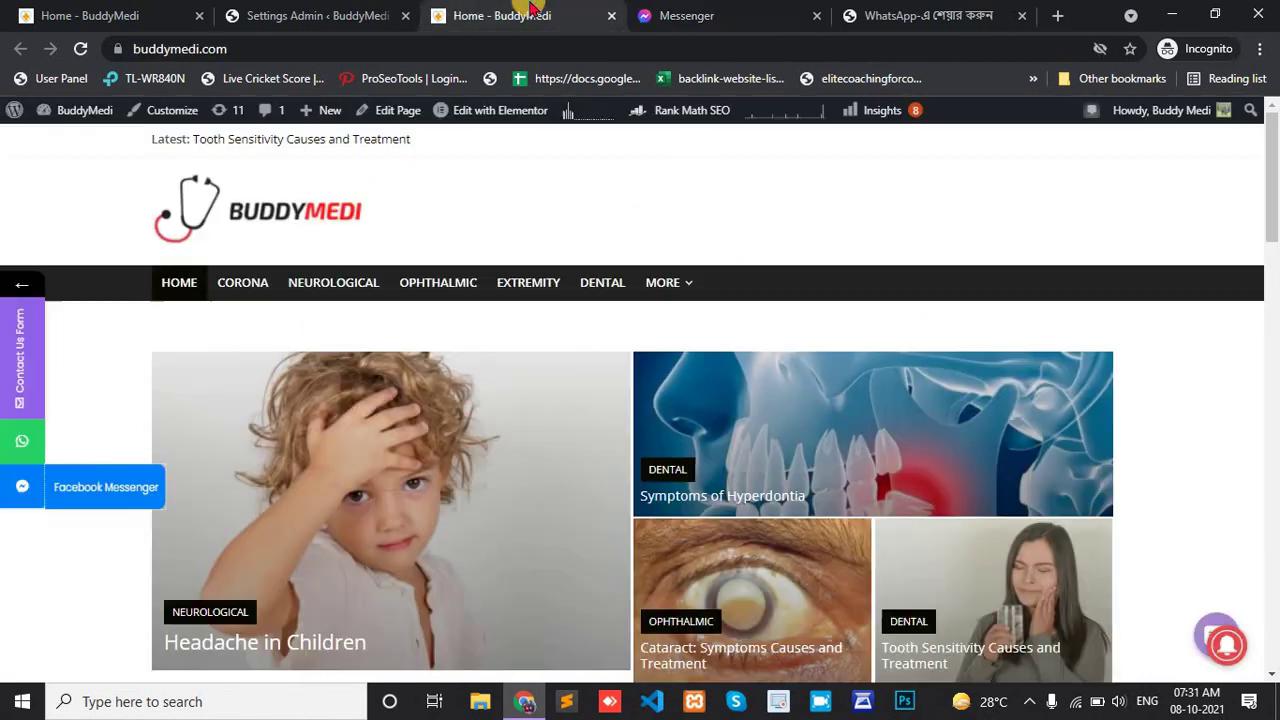
{"action": "left_click", "coordinate": [38, 336]}
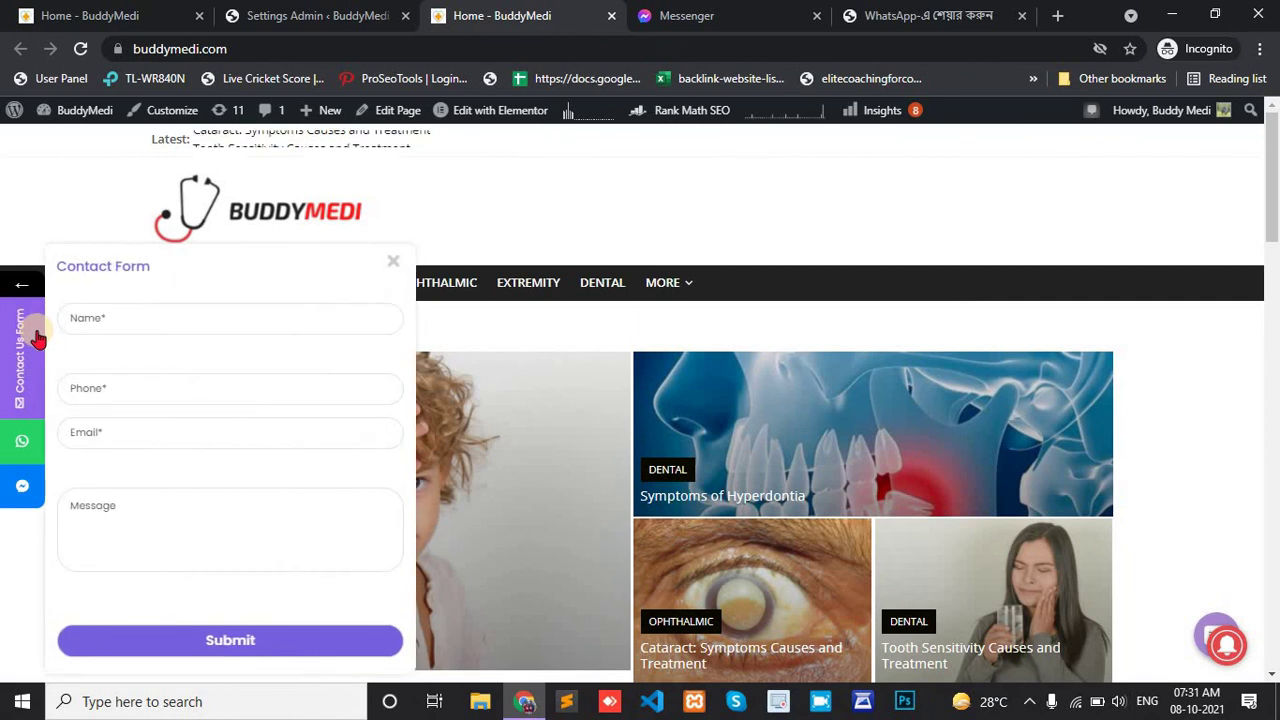